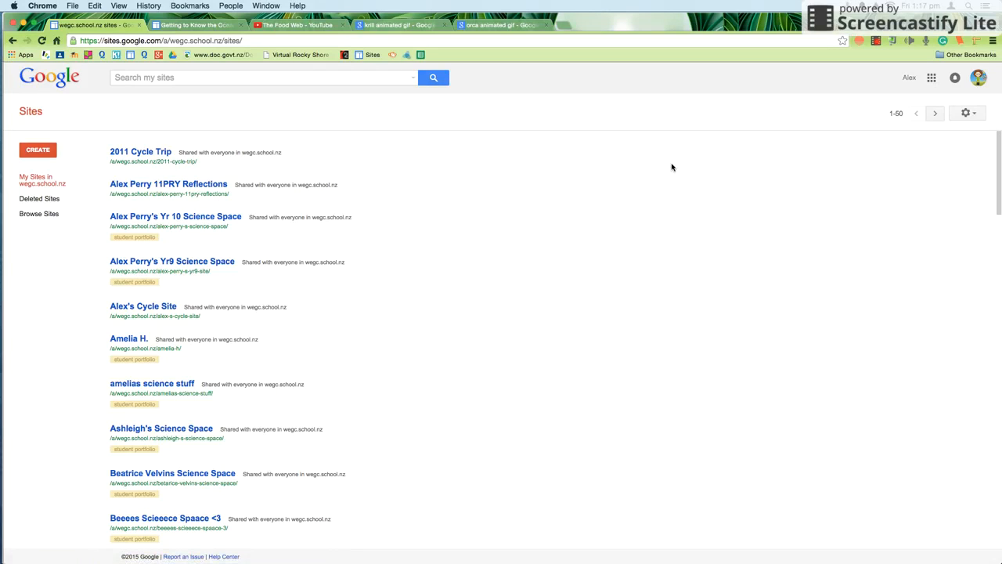
{"action": "scroll", "coordinate": [809, 139], "scroll_direction": "down", "scroll_amount": 1}
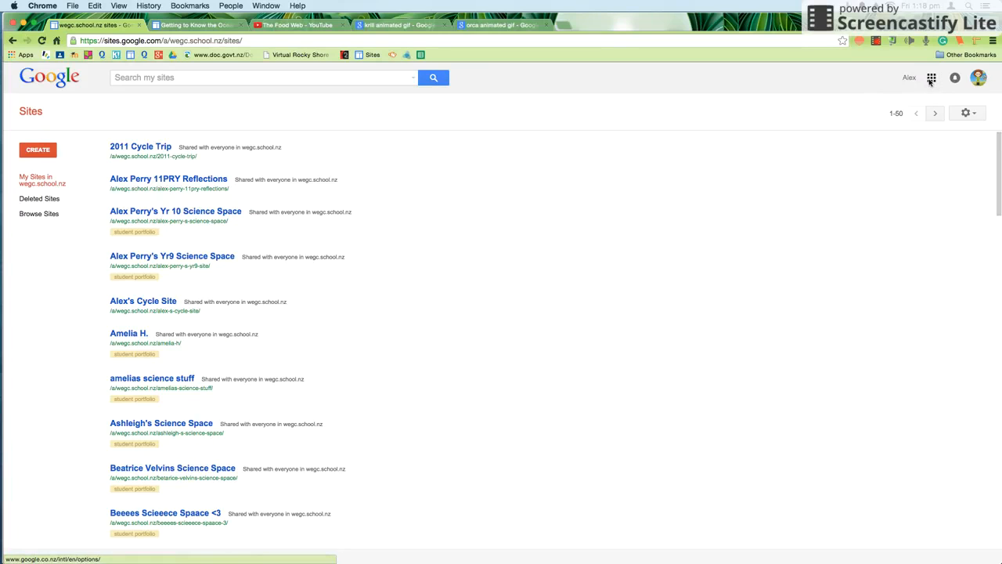
{"action": "left_click", "coordinate": [930, 78]}
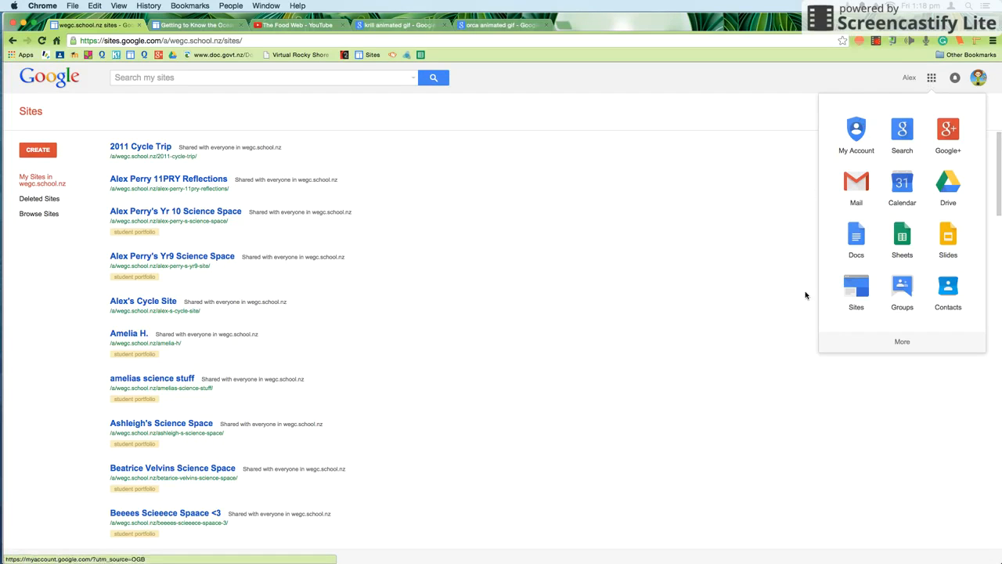
{"action": "left_click", "coordinate": [630, 302]}
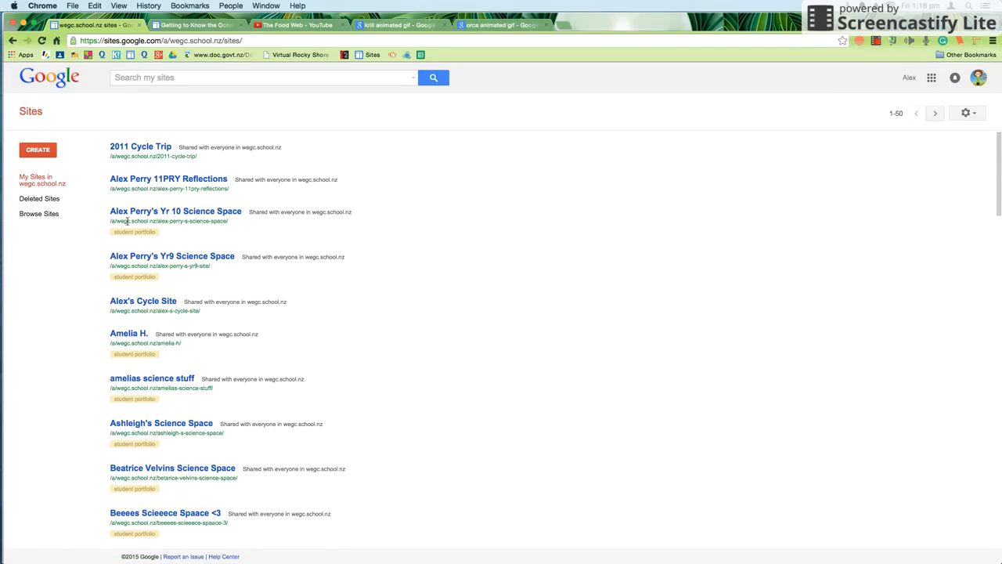
Start a new site and choose the Project NTK Site Template from the template gallery.
{"action": "left_click", "coordinate": [51, 154]}
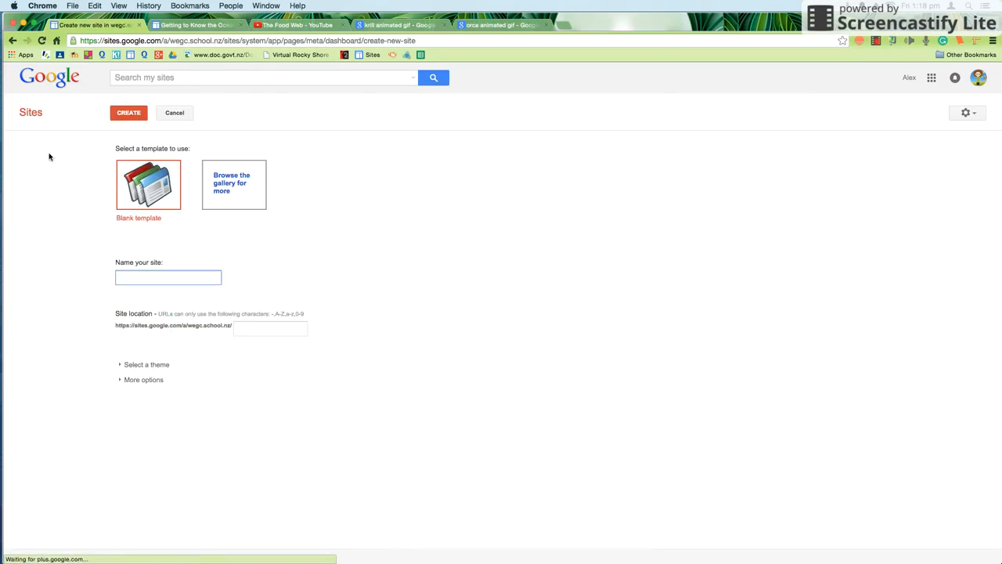
{"action": "left_click", "coordinate": [233, 180]}
{"action": "left_click", "coordinate": [457, 382]}
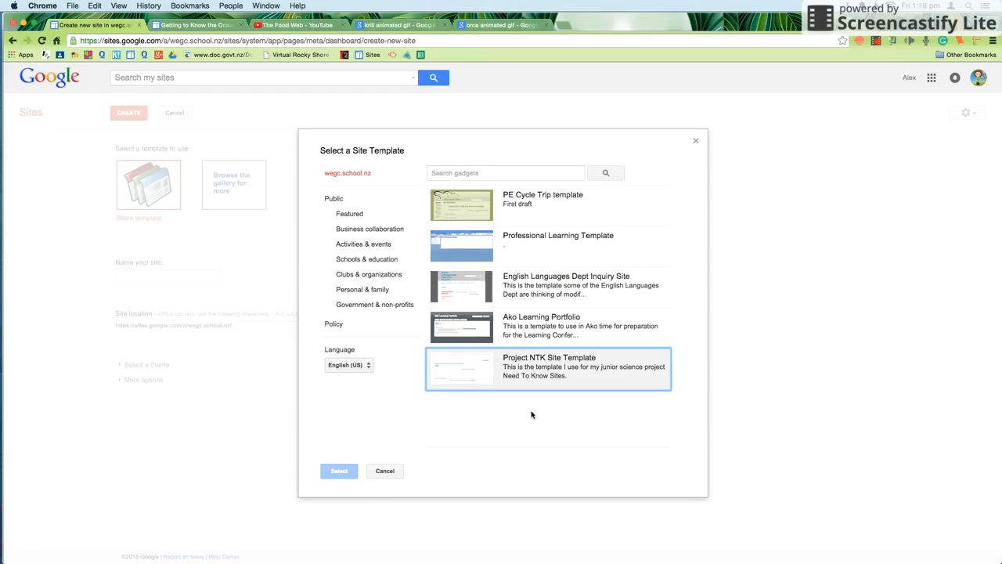
{"action": "left_click", "coordinate": [530, 385]}
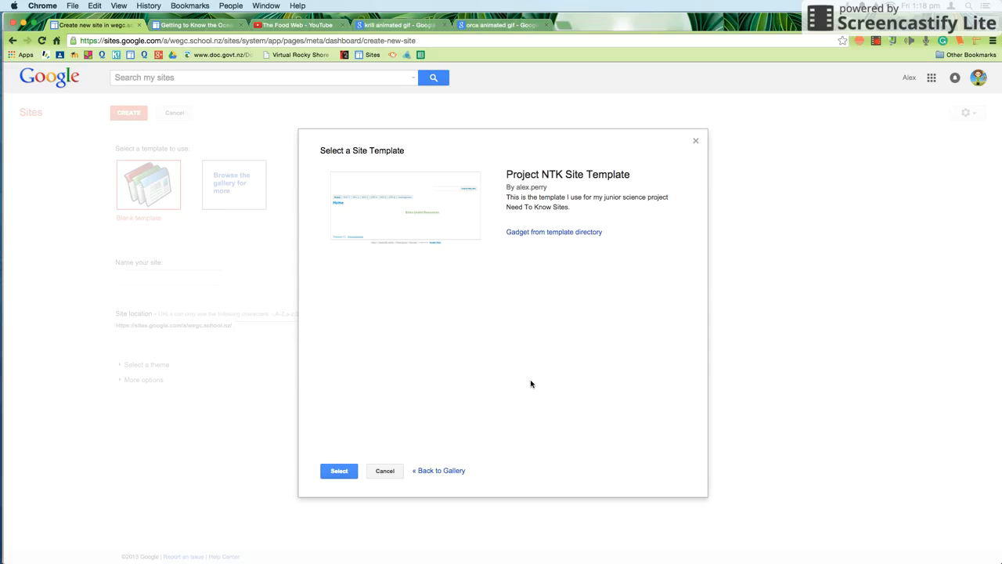
{"action": "left_click", "coordinate": [337, 472]}
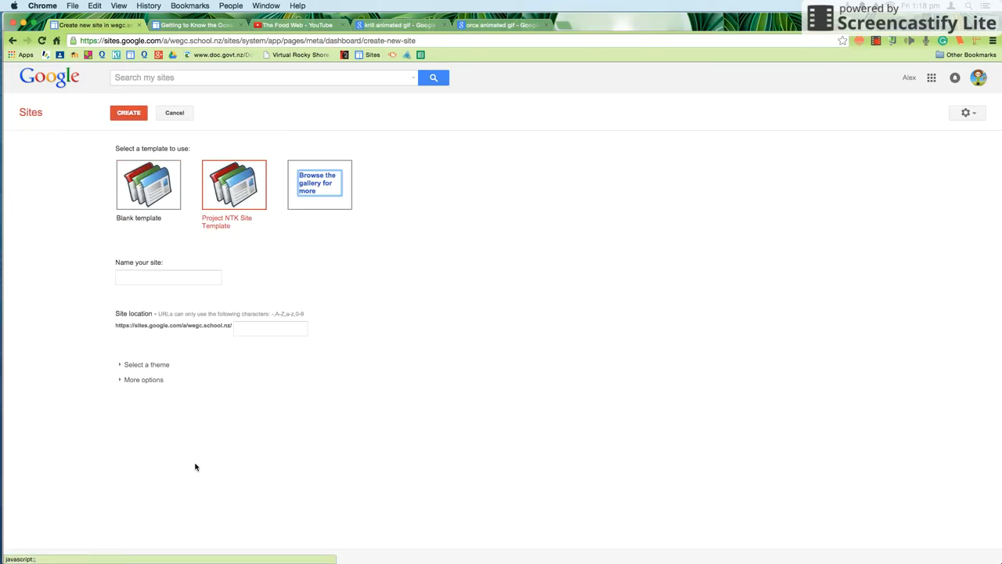
Name the site "Demo Video Site" and create it.
{"action": "left_click", "coordinate": [167, 279]}
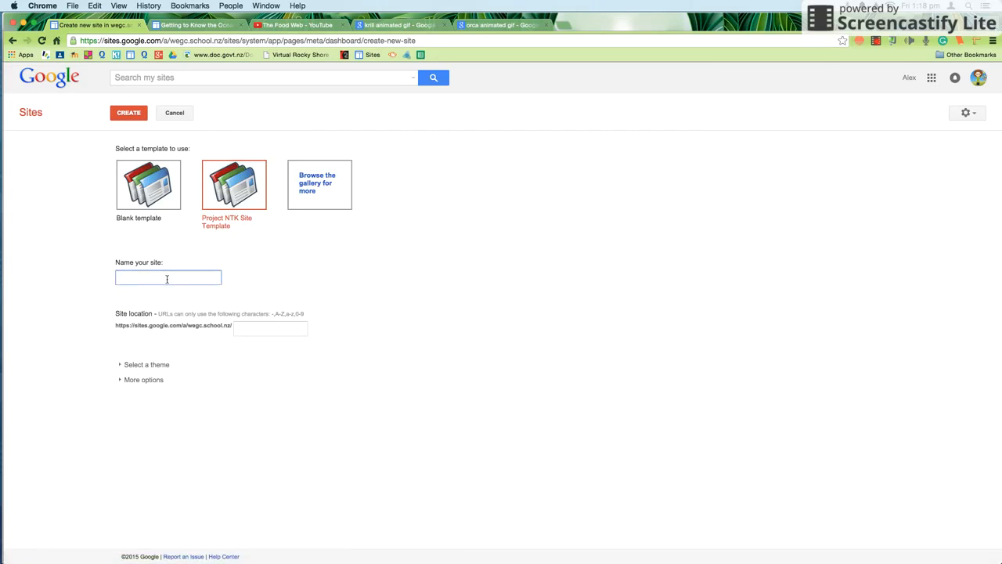
{"action": "type", "text": "E"}
{"action": "key", "text": "BackSpace"}
{"action": "type", "text": "Demo Video Site"}
{"action": "left_click", "coordinate": [125, 116]}
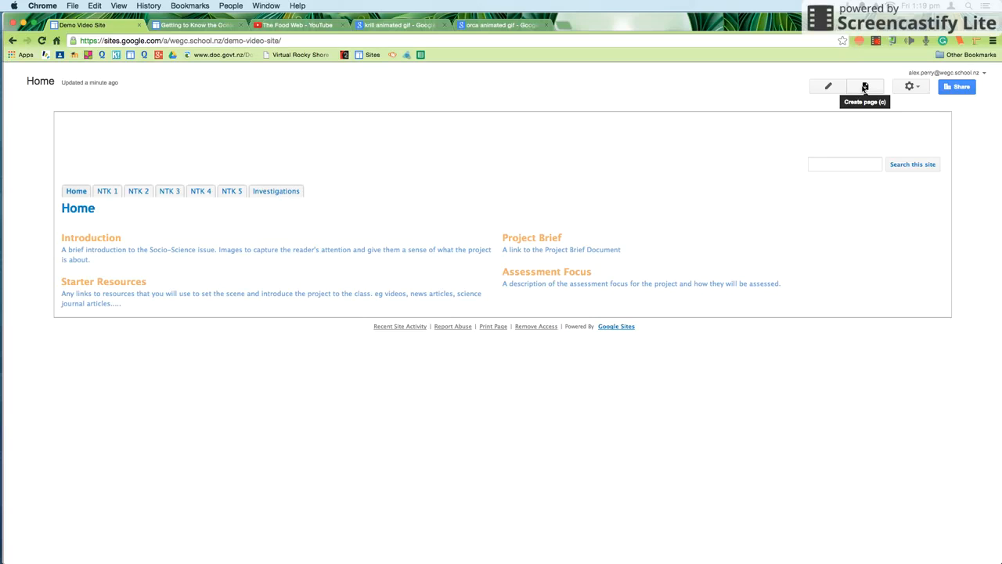
{"action": "left_click", "coordinate": [908, 87]}
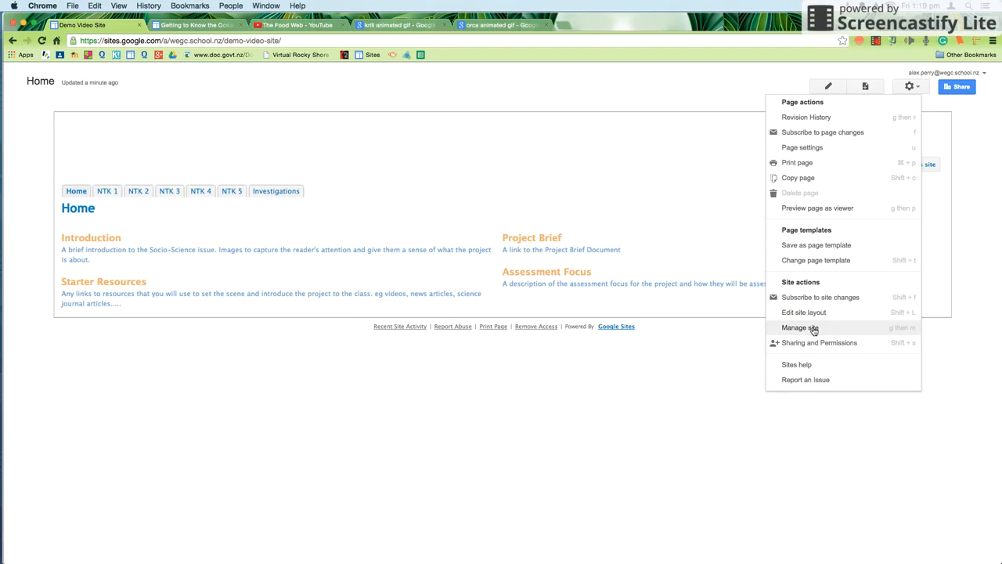
{"action": "left_click", "coordinate": [713, 352]}
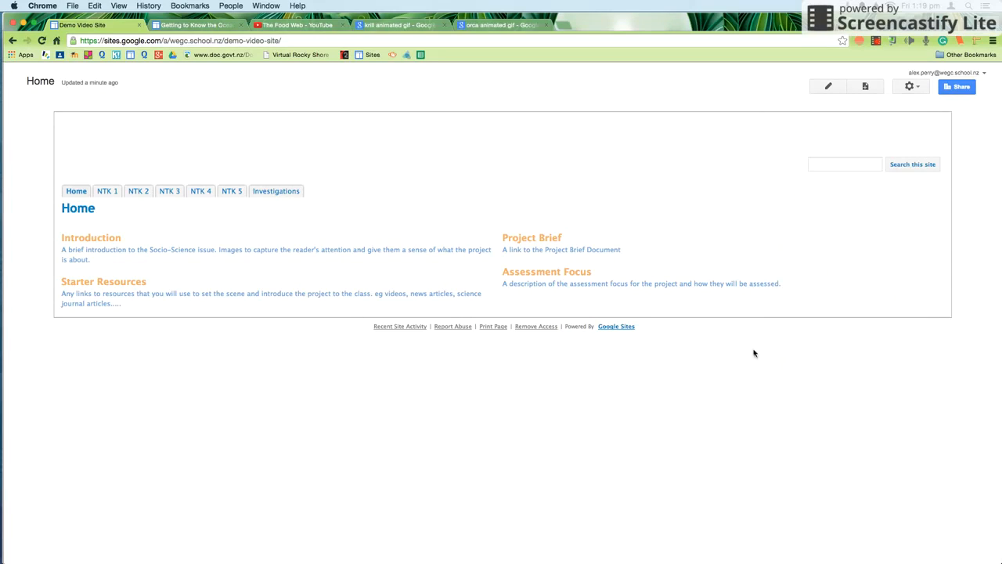
Edit the Home page, replacing the description under Introduction with "Add text here. 'Floating text'." followed by blank lines.
{"action": "left_click", "coordinate": [828, 88]}
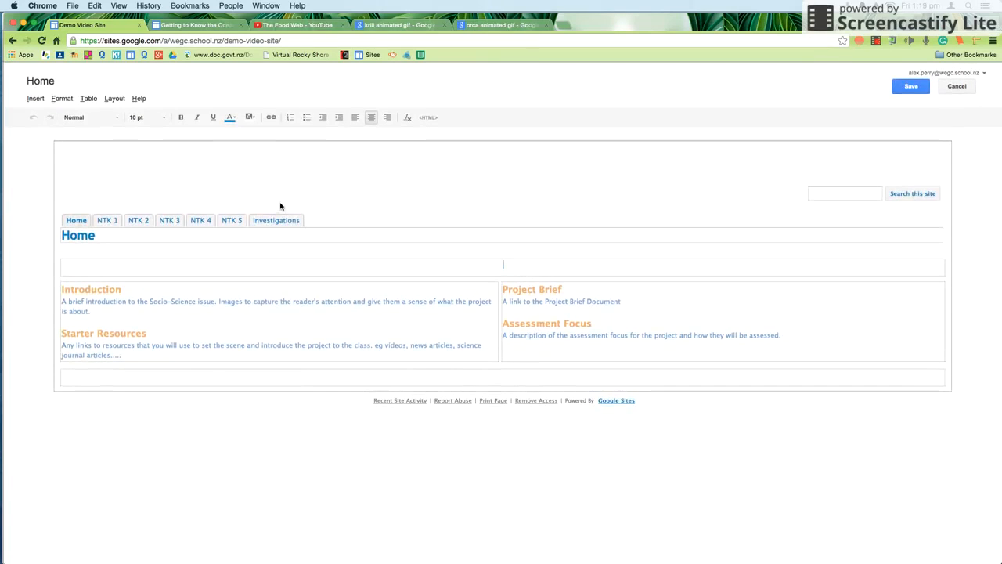
{"action": "left_click_drag", "start_coordinate": [97, 307], "coordinate": [56, 299]}
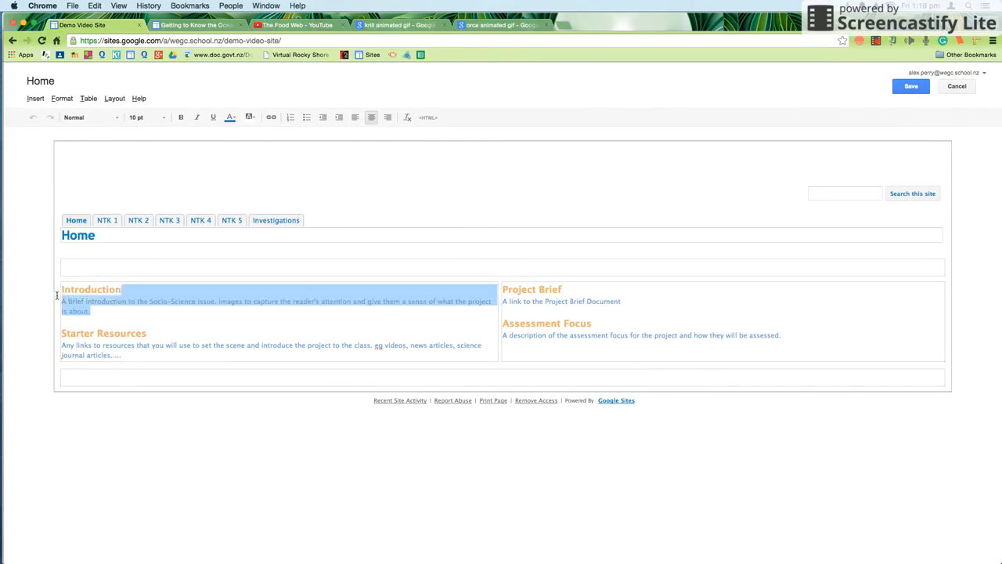
{"action": "key", "text": "BackSpace"}
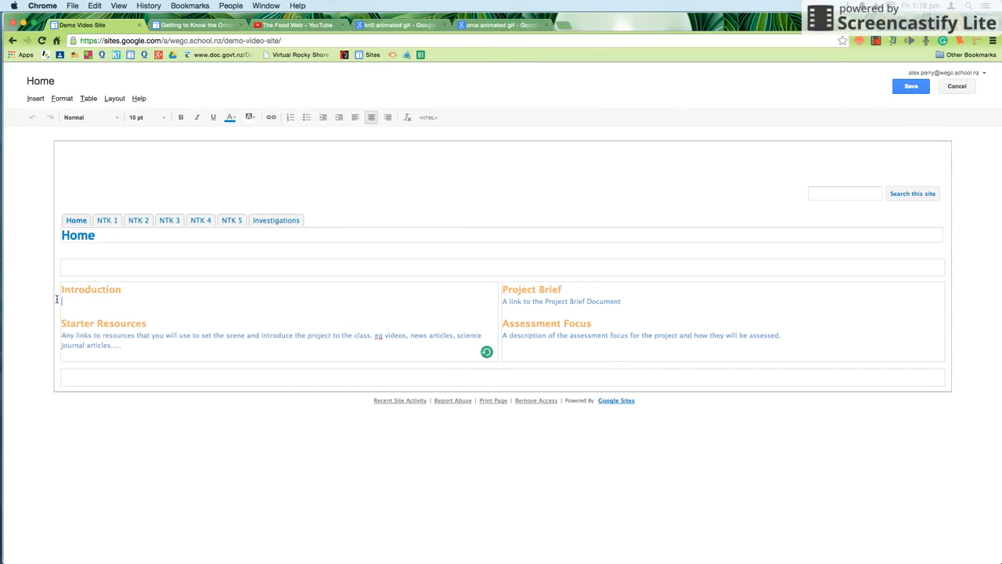
{"action": "type", "text": "Add text "}
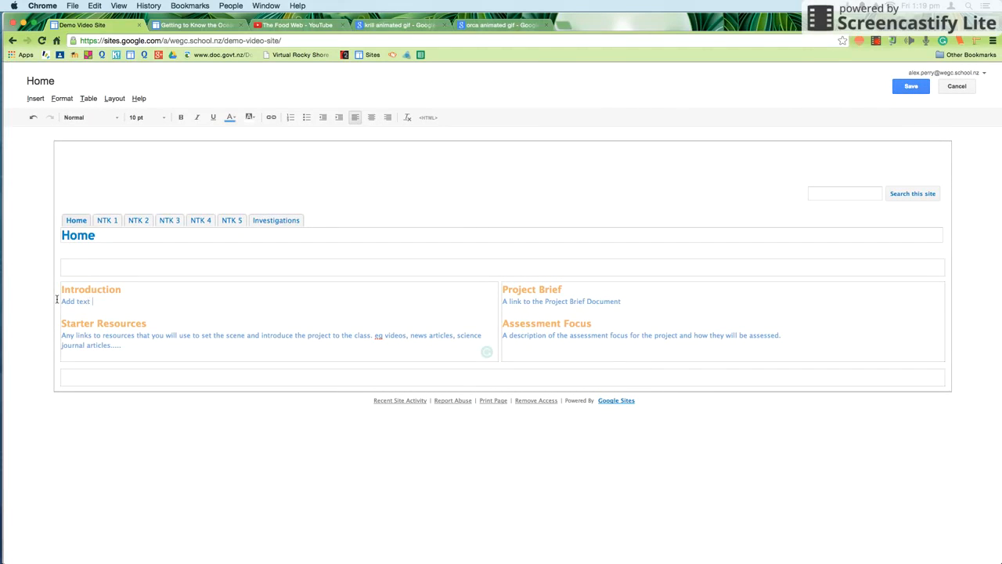
{"action": "type", "text": "here. 'Floating text'."}
{"action": "key", "text": "Return"}
{"action": "key", "text": "Return"}
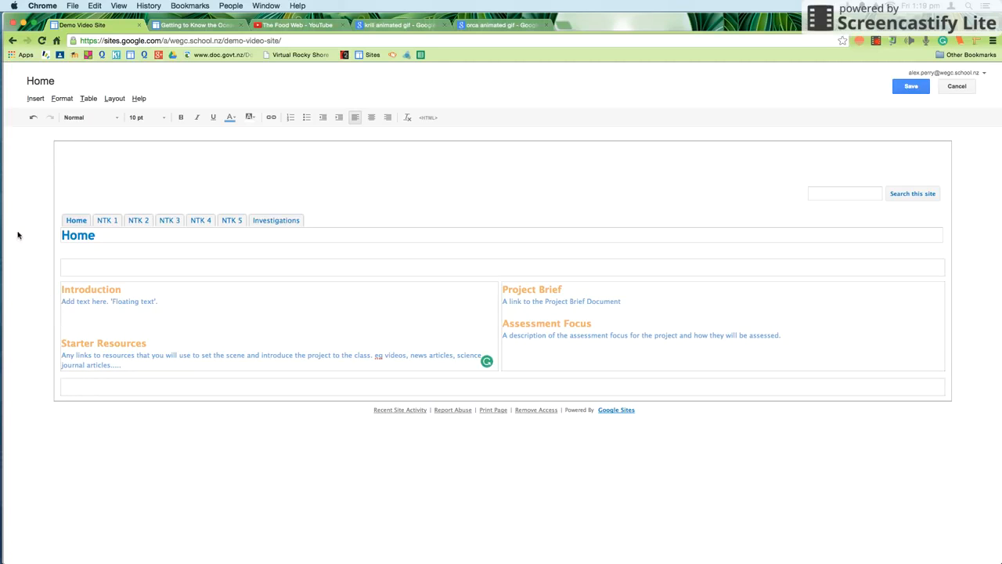
Start a text box gadget below the introduction text with an empty title and the content "Text here. In a box. So it doesn't float.".
{"action": "left_click", "coordinate": [37, 101]}
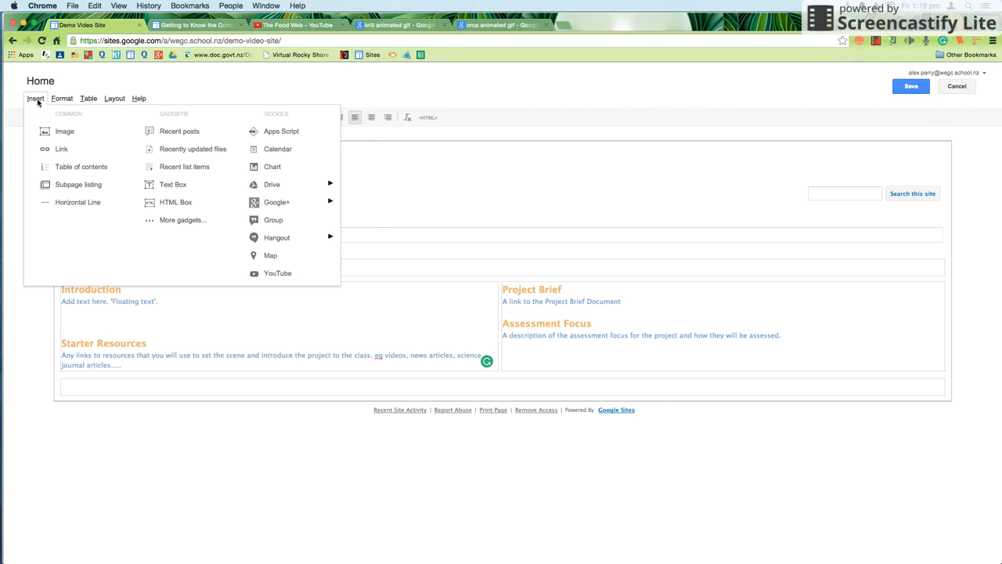
{"action": "left_click", "coordinate": [170, 185]}
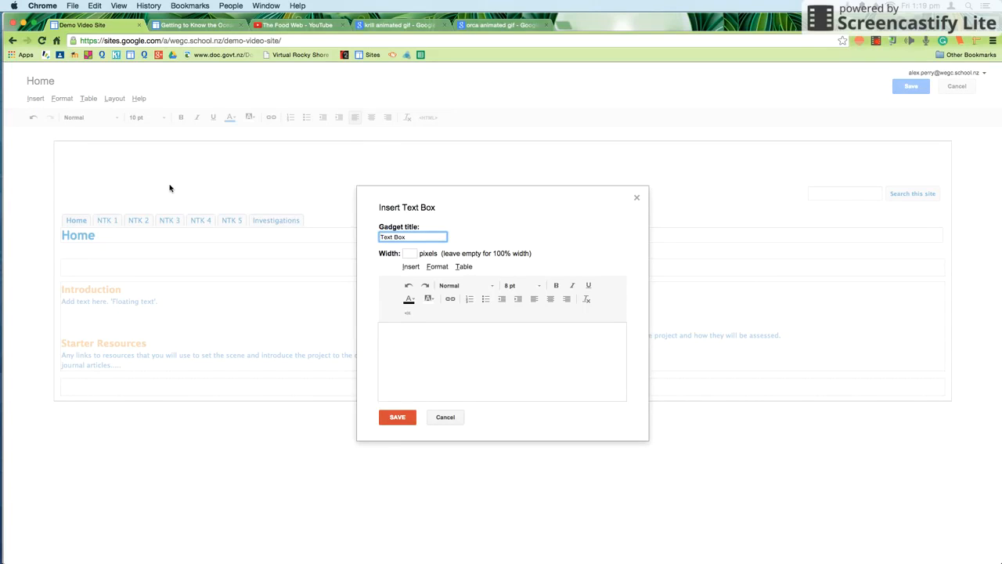
{"action": "left_click_drag", "start_coordinate": [420, 237], "coordinate": [377, 238]}
{"action": "key", "text": "BackSpace"}
{"action": "left_click", "coordinate": [408, 332]}
{"action": "type", "text": "Text"}
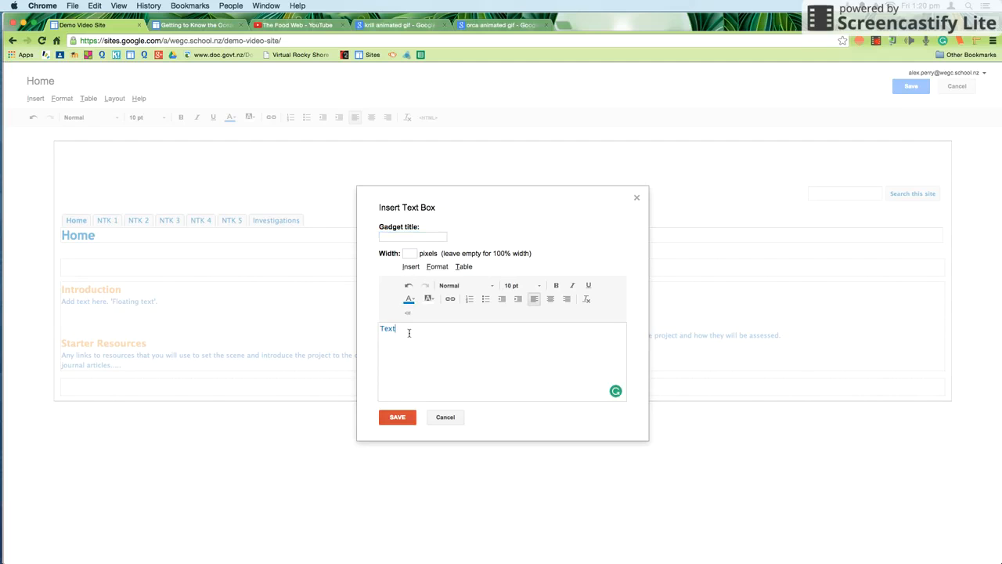
{"action": "type", "text": " here. In a box. So it doesn't float."}
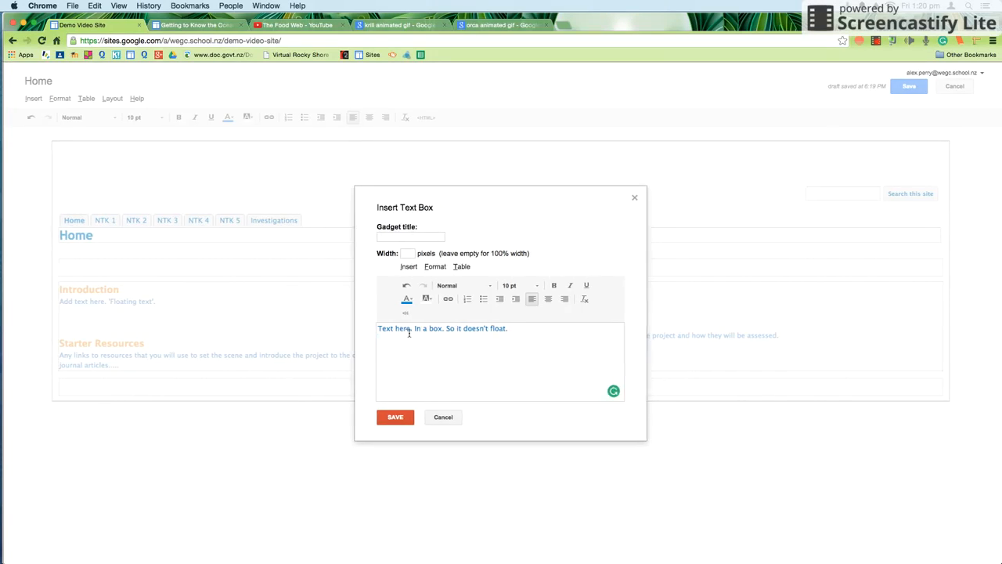
Add a horizontal line below the text in the text box and save the gadget.
{"action": "left_click", "coordinate": [410, 267]}
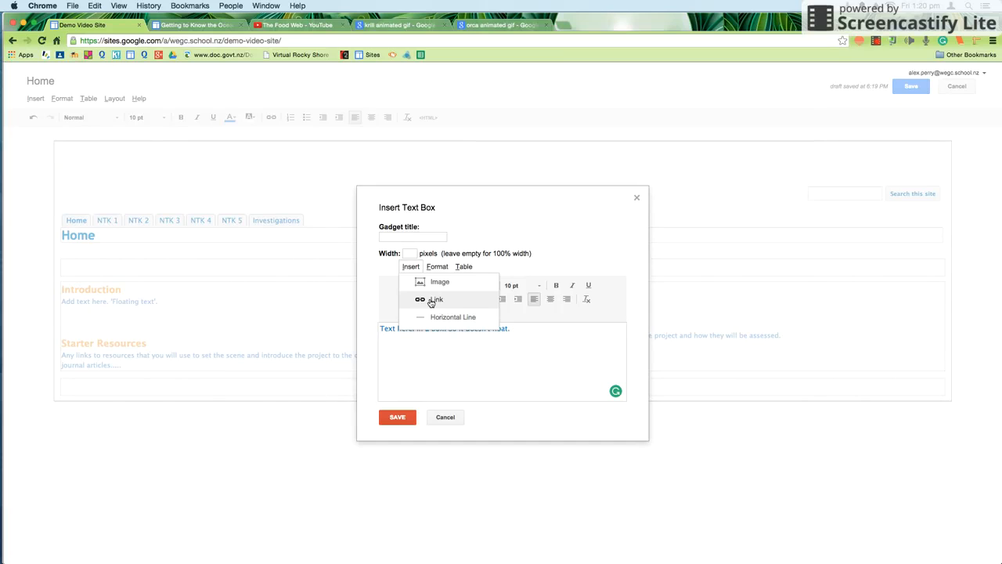
{"action": "left_click", "coordinate": [439, 322]}
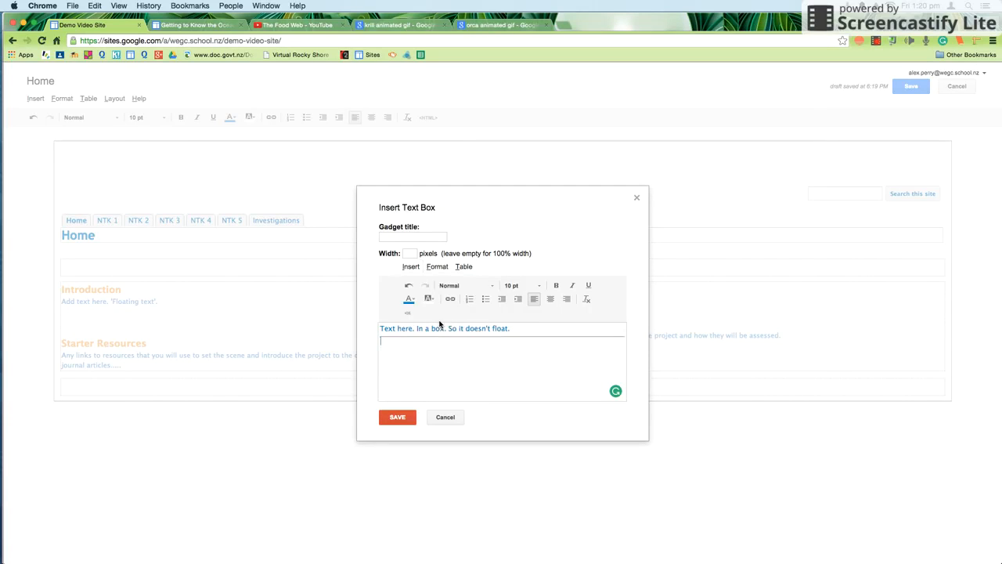
{"action": "left_click", "coordinate": [411, 413]}
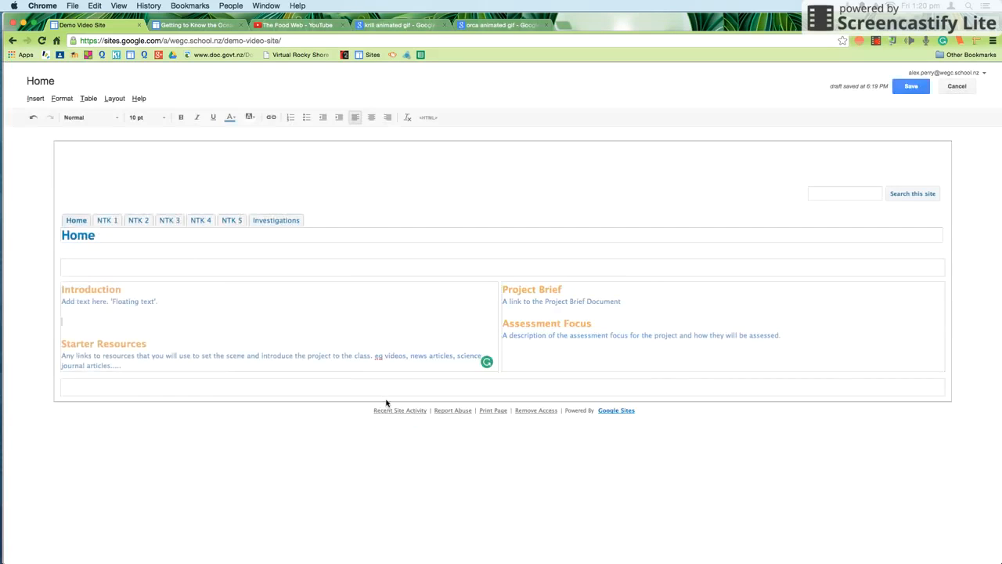
Look at the boxed sections on the finished ocean page, and return to the Demo Video Site.
{"action": "left_click", "coordinate": [210, 28]}
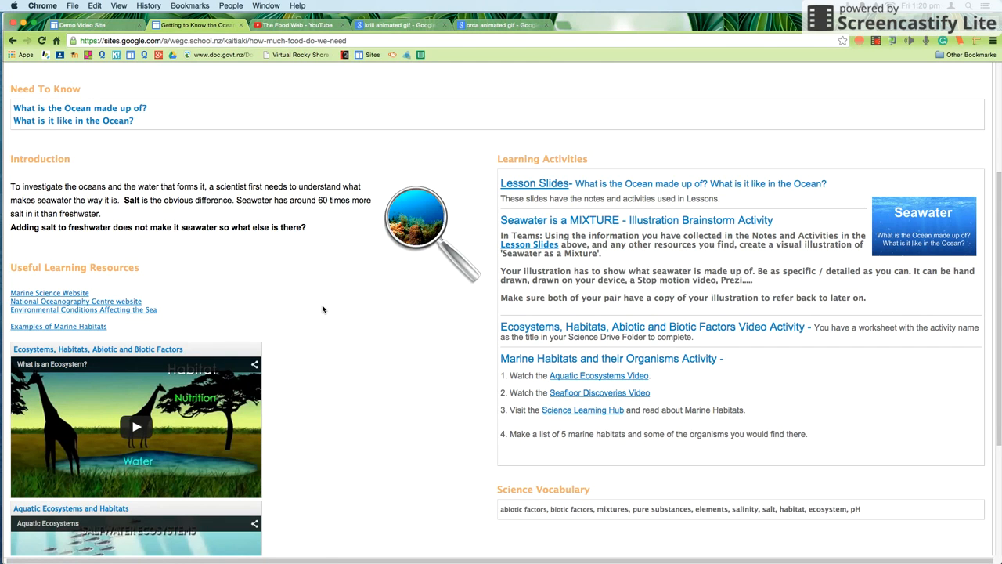
{"action": "left_click", "coordinate": [98, 28]}
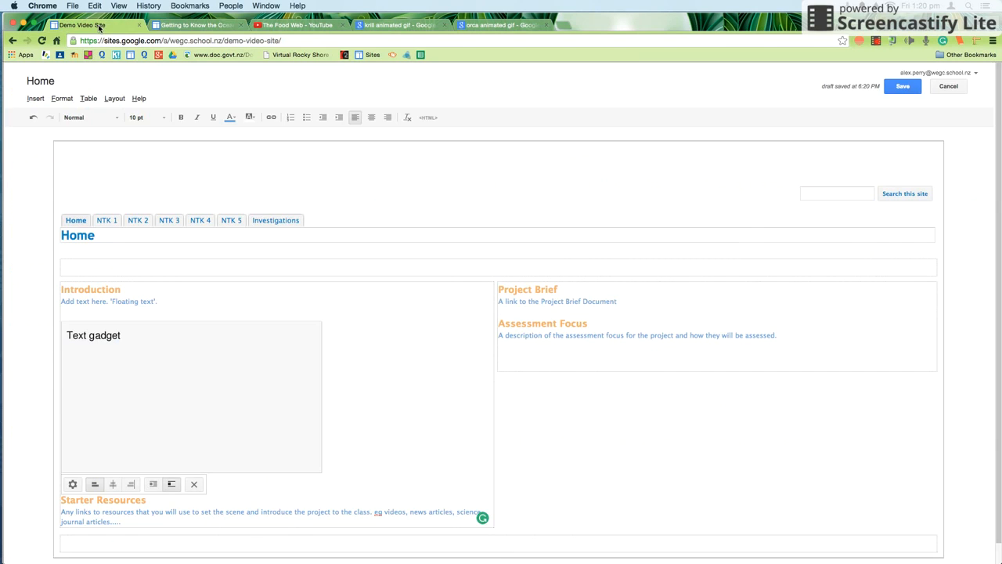
Try centre and right alignment and text wrapping on the text box gadget, restoring left alignment with wrapping off.
{"action": "scroll", "coordinate": [347, 360], "scroll_direction": "down", "scroll_amount": 2}
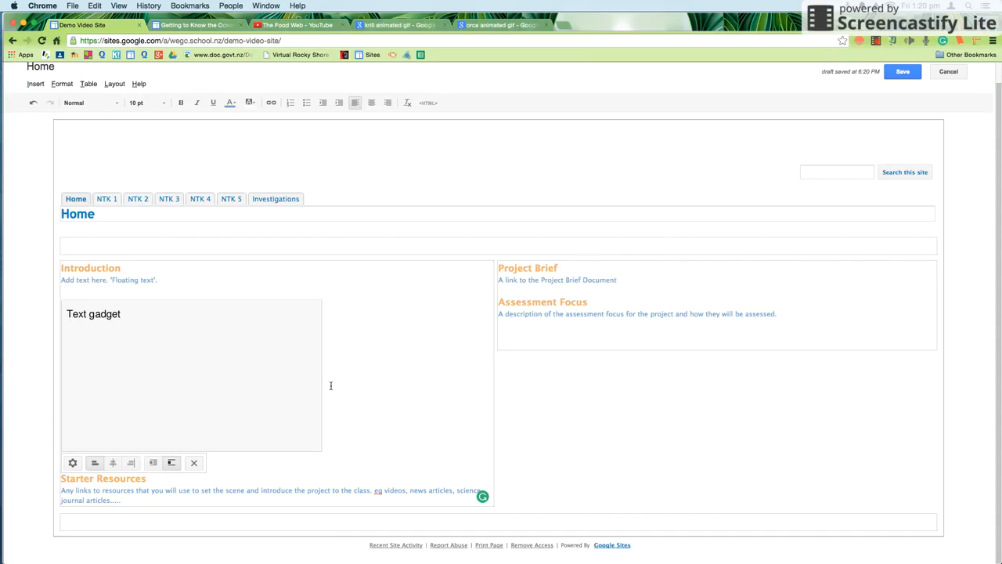
{"action": "left_click", "coordinate": [112, 468]}
{"action": "left_click", "coordinate": [218, 468]}
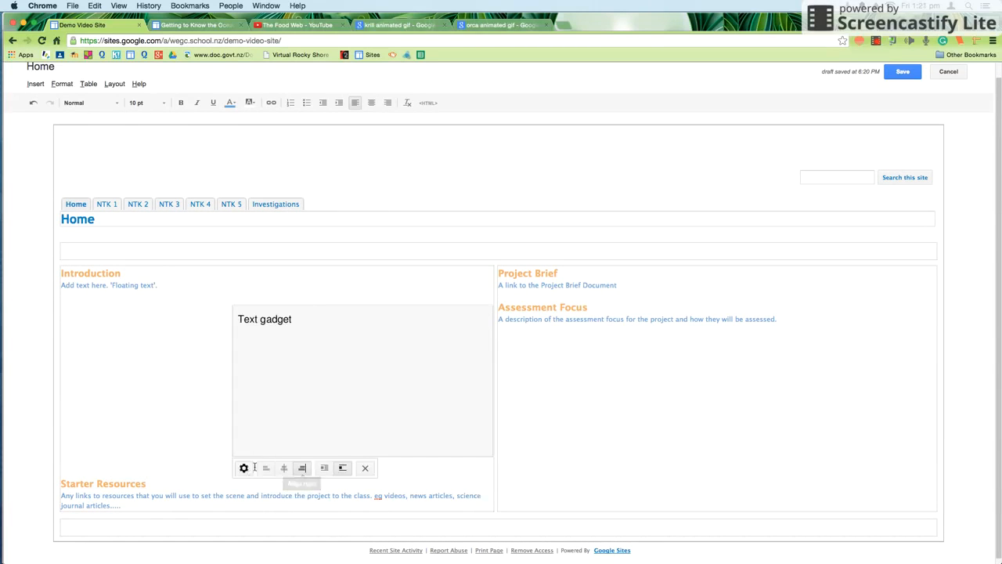
{"action": "left_click", "coordinate": [266, 468]}
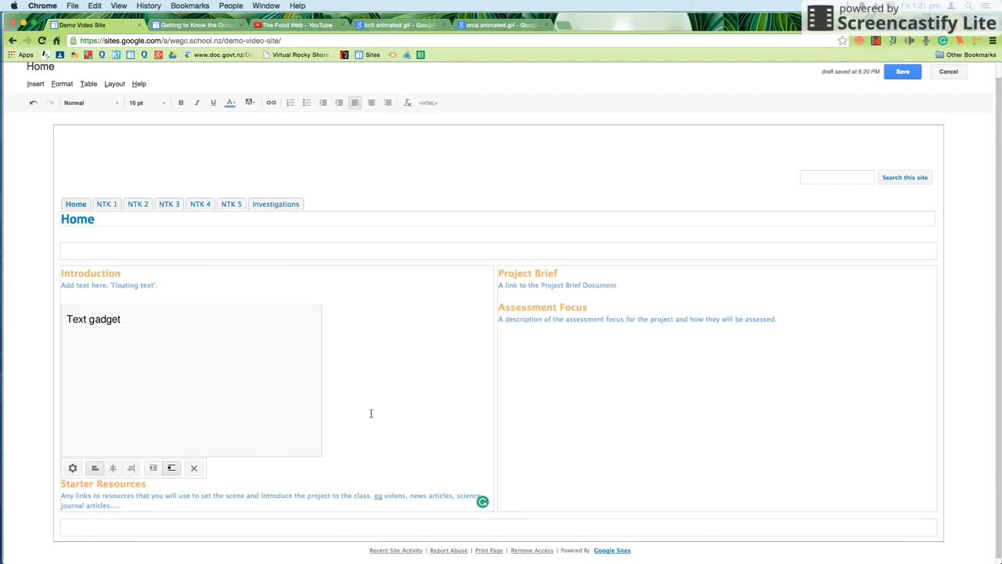
{"action": "left_click", "coordinate": [152, 468]}
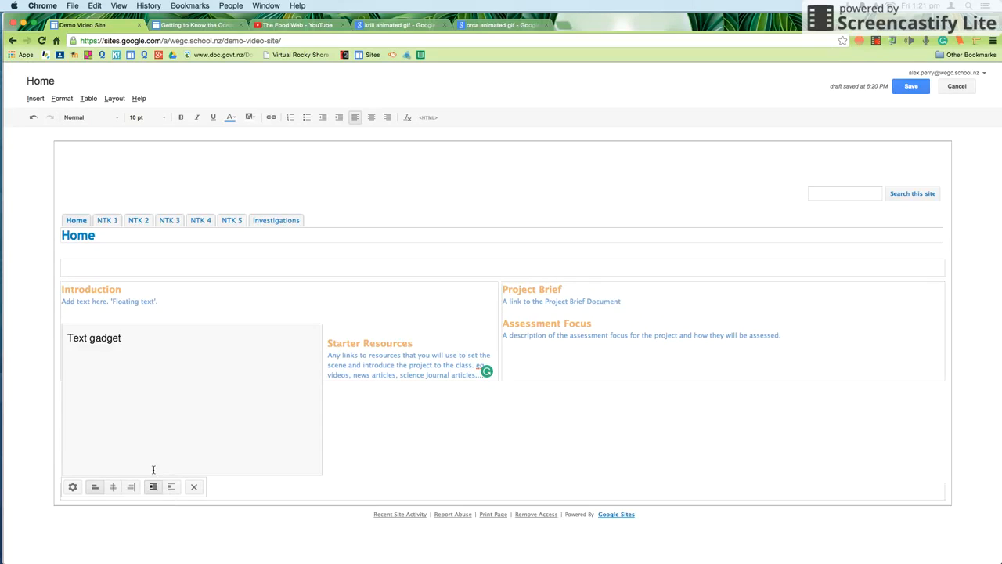
{"action": "left_click", "coordinate": [171, 486]}
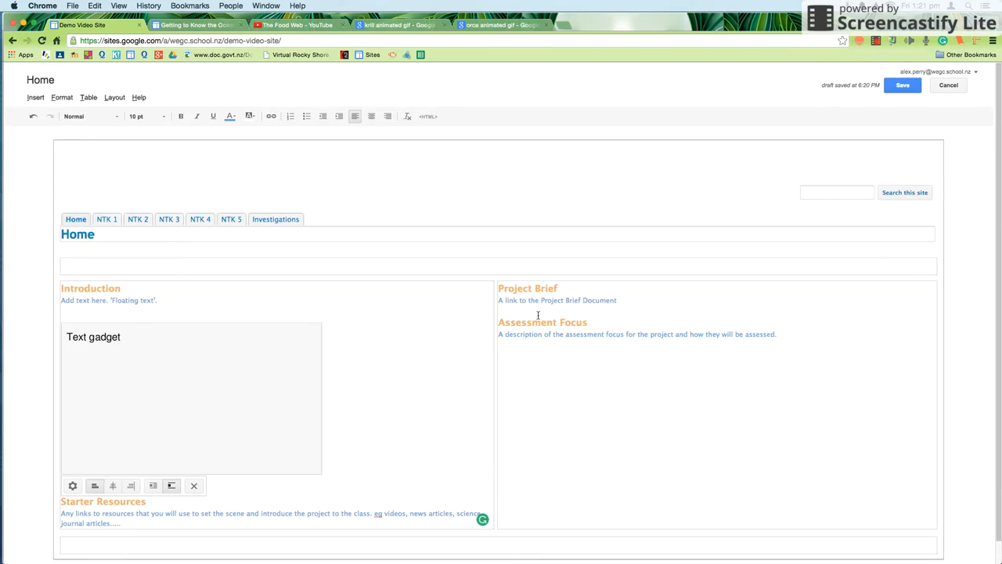
Save the Home page and reopen it for editing.
{"action": "left_click", "coordinate": [902, 85]}
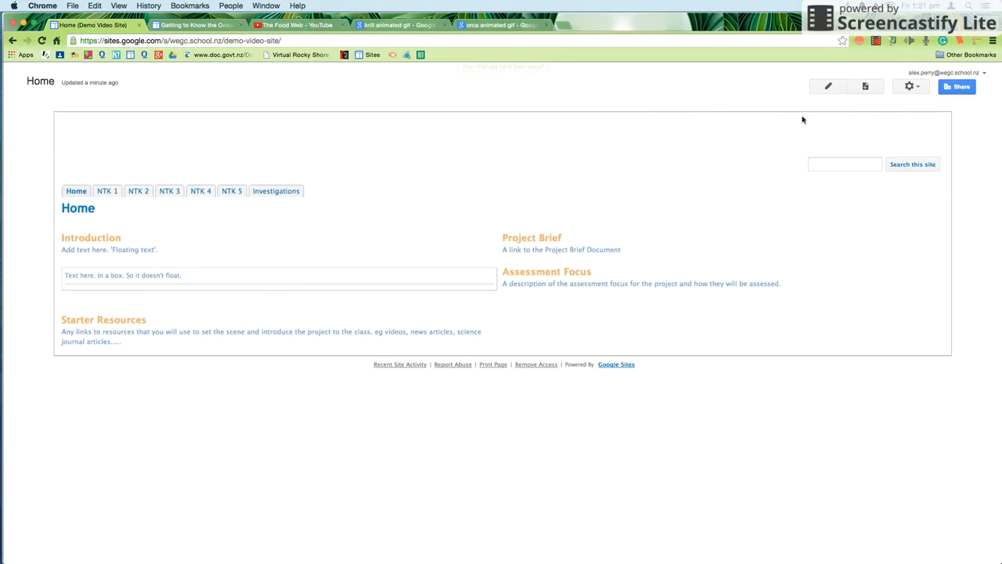
{"action": "left_click", "coordinate": [827, 86]}
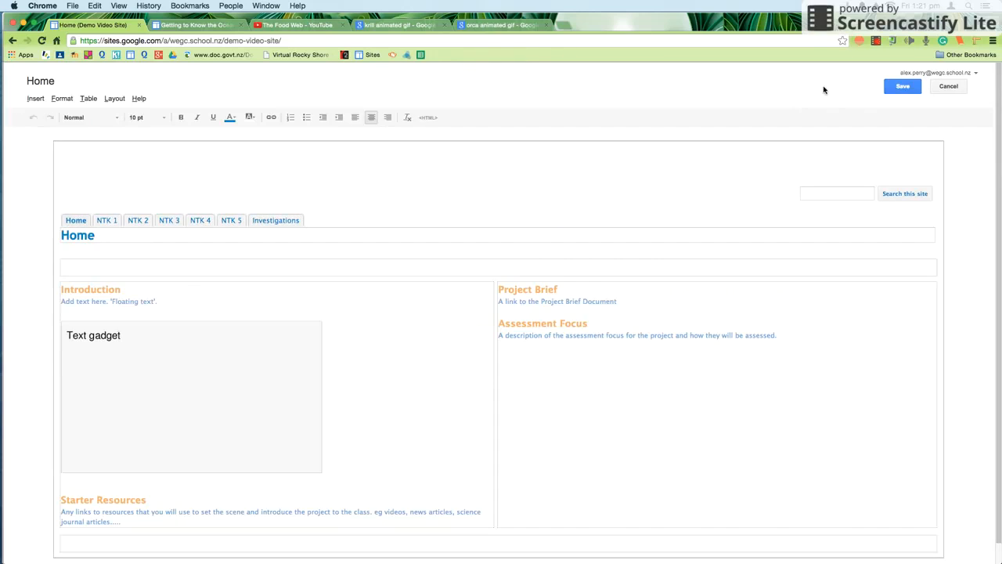
Upload the Algae picture from the computer and insert it in the empty section above the Introduction on the Home page.
{"action": "left_click", "coordinate": [32, 101]}
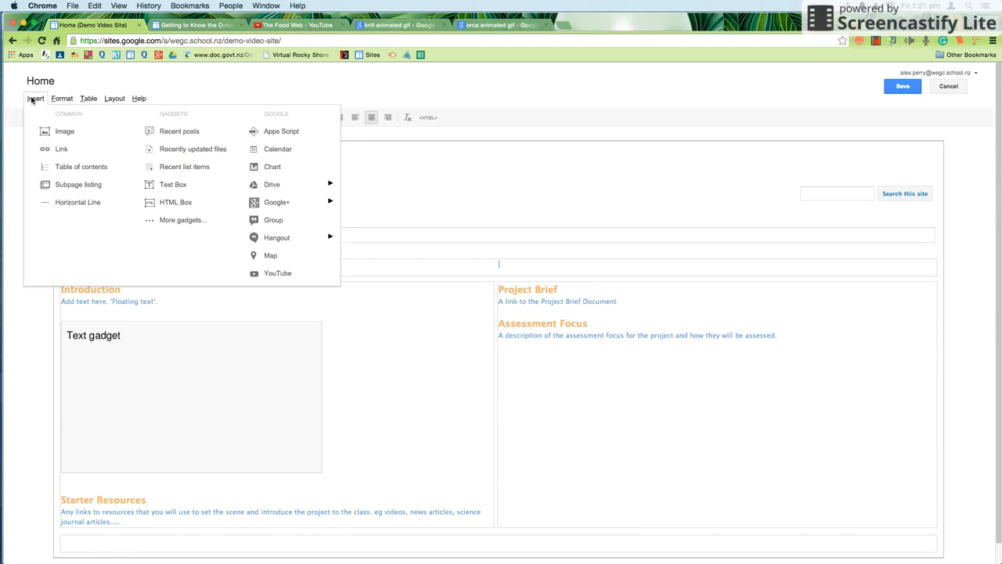
{"action": "left_click", "coordinate": [44, 135]}
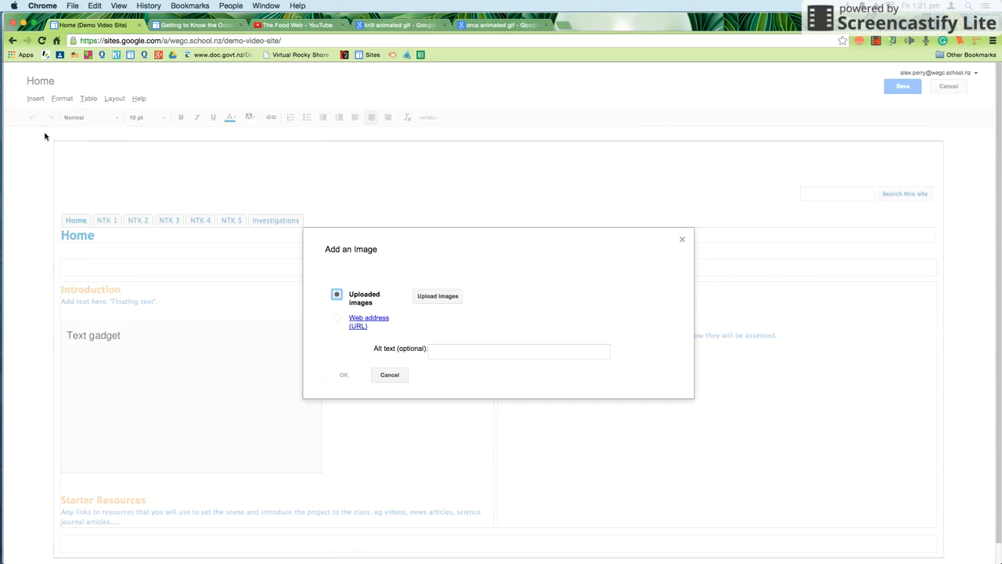
{"action": "left_click", "coordinate": [427, 298]}
{"action": "left_click", "coordinate": [466, 114]}
{"action": "left_click", "coordinate": [792, 315]}
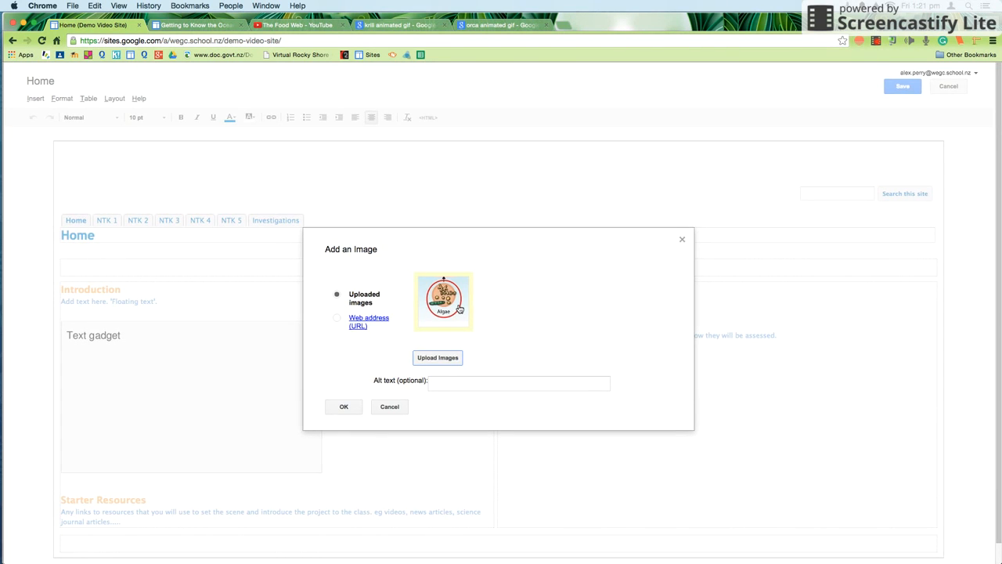
{"action": "left_click", "coordinate": [344, 406]}
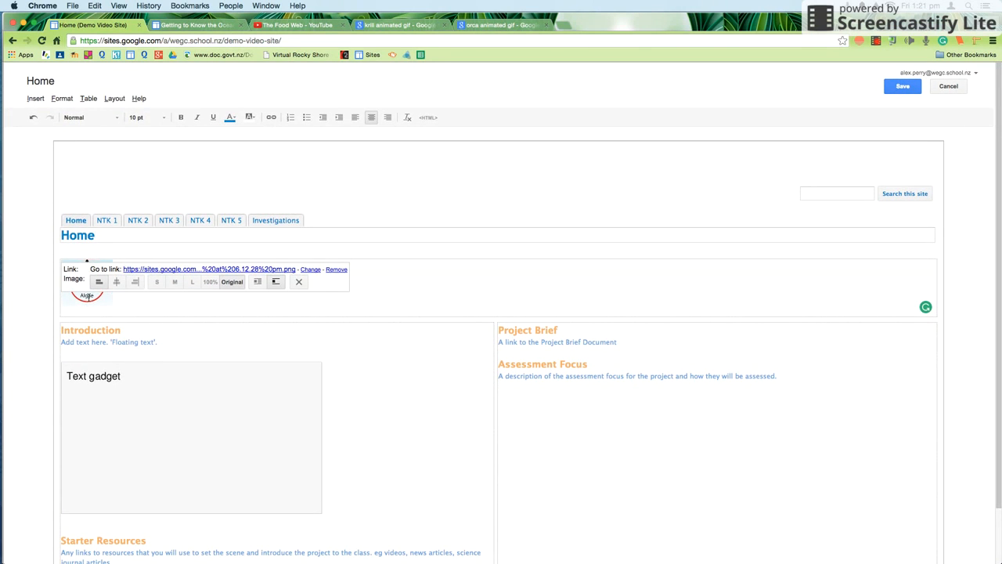
Move the Algae image to the end of the Assessment Focus description and align it left.
{"action": "left_click_drag", "start_coordinate": [88, 296], "coordinate": [530, 439]}
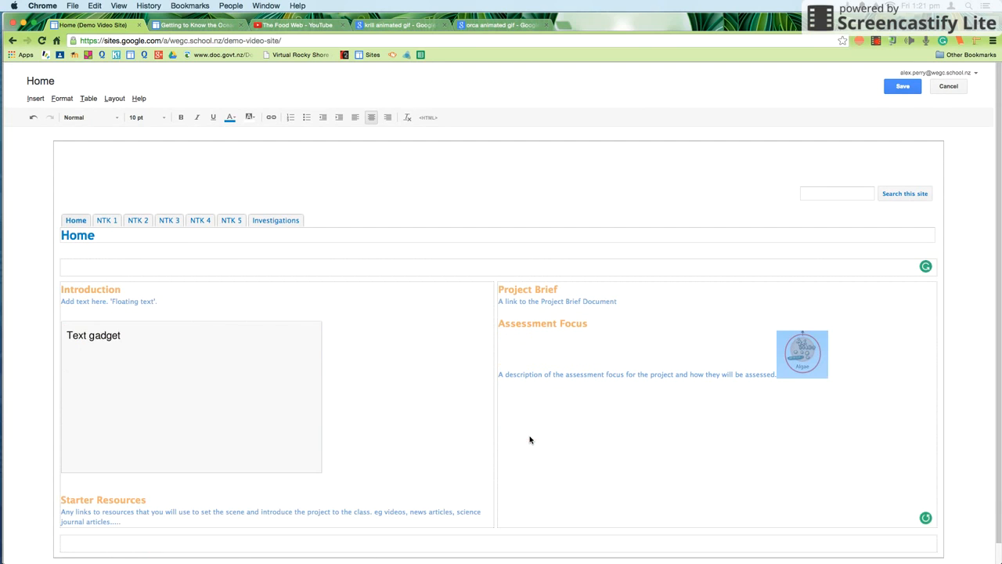
{"action": "left_click", "coordinate": [802, 339]}
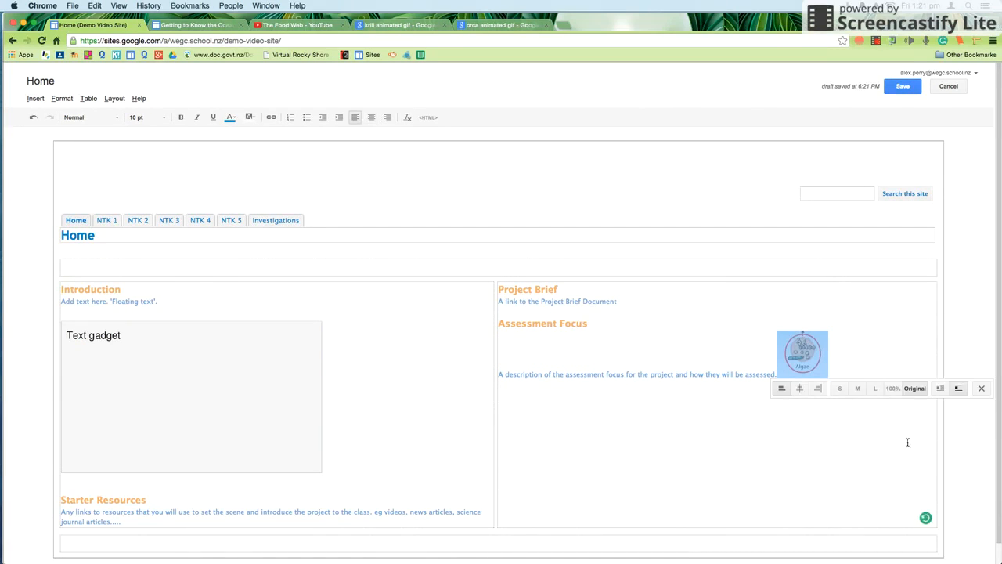
{"action": "left_click", "coordinate": [781, 389]}
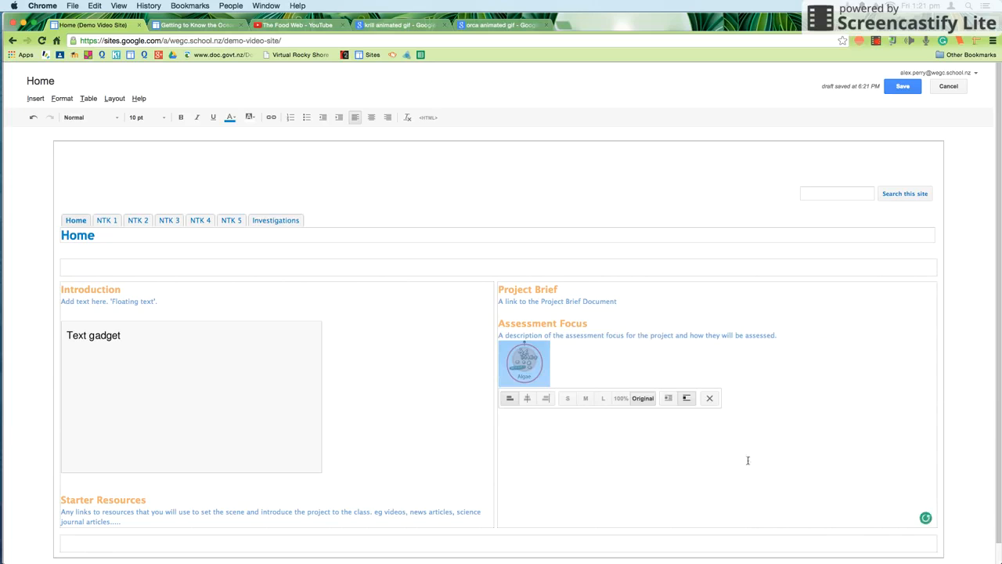
Try the medium, large and small sizes on the Algae image, and restore its original size.
{"action": "left_click", "coordinate": [583, 397]}
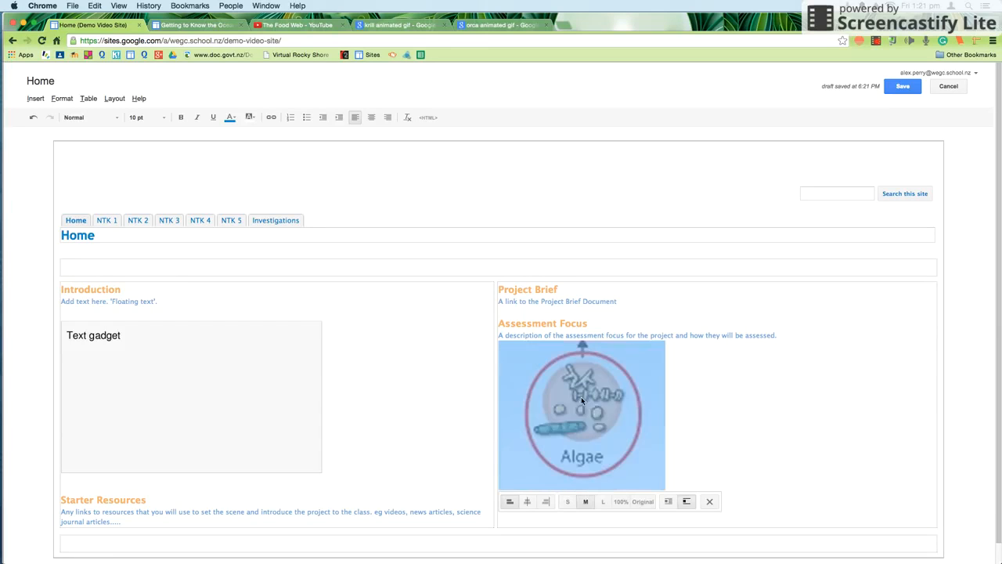
{"action": "left_click", "coordinate": [607, 502]}
{"action": "scroll", "coordinate": [740, 459], "scroll_direction": "down", "scroll_amount": 1}
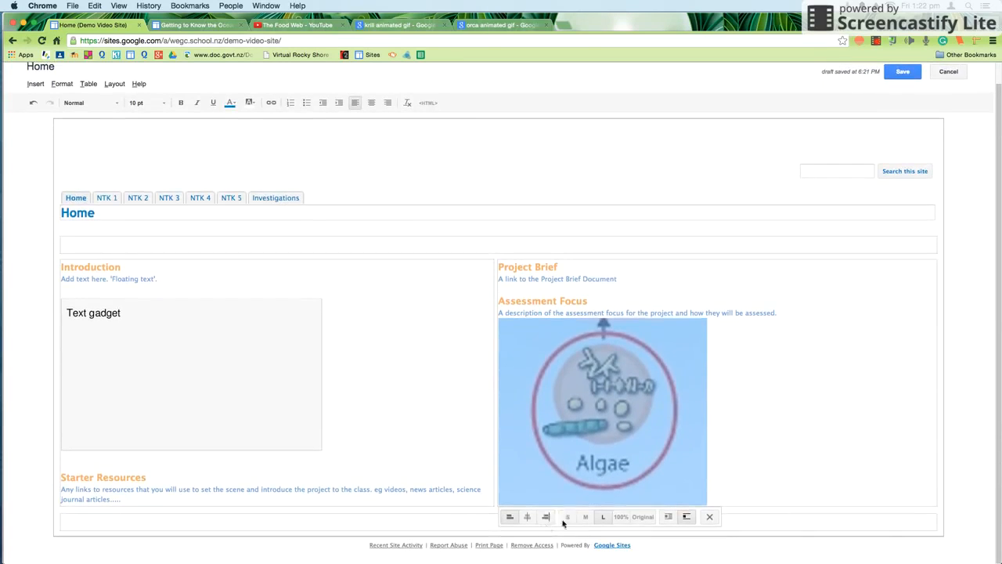
{"action": "left_click", "coordinate": [567, 539]}
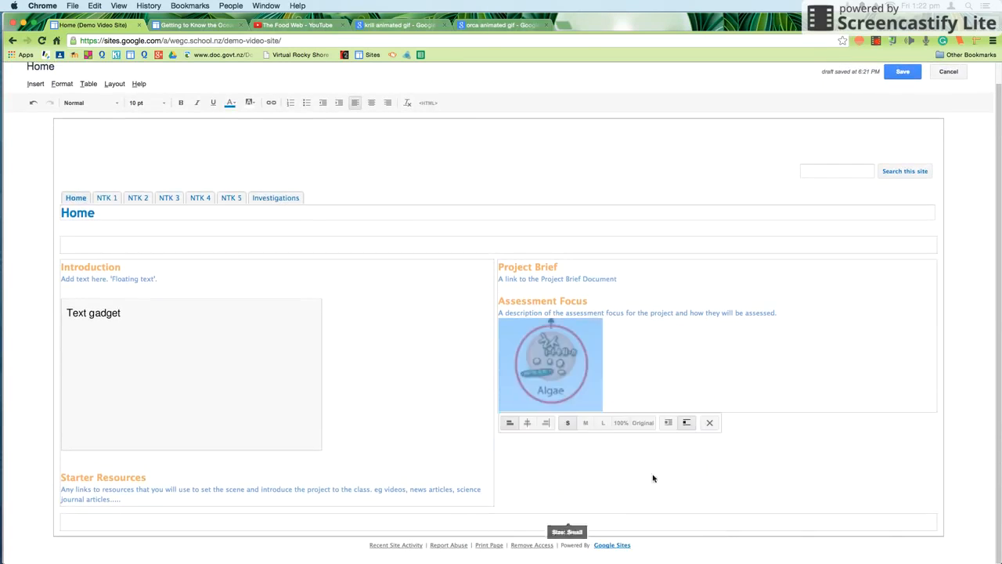
{"action": "left_click", "coordinate": [641, 423]}
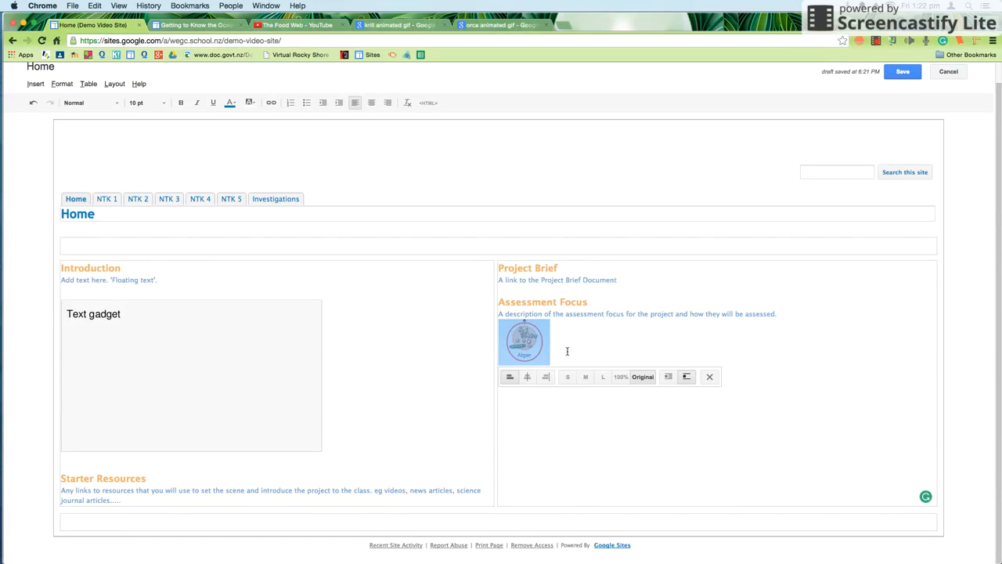
Turn on text wrapping for the Algae image and position it beside the Assessment Focus heading.
{"action": "left_click", "coordinate": [668, 377]}
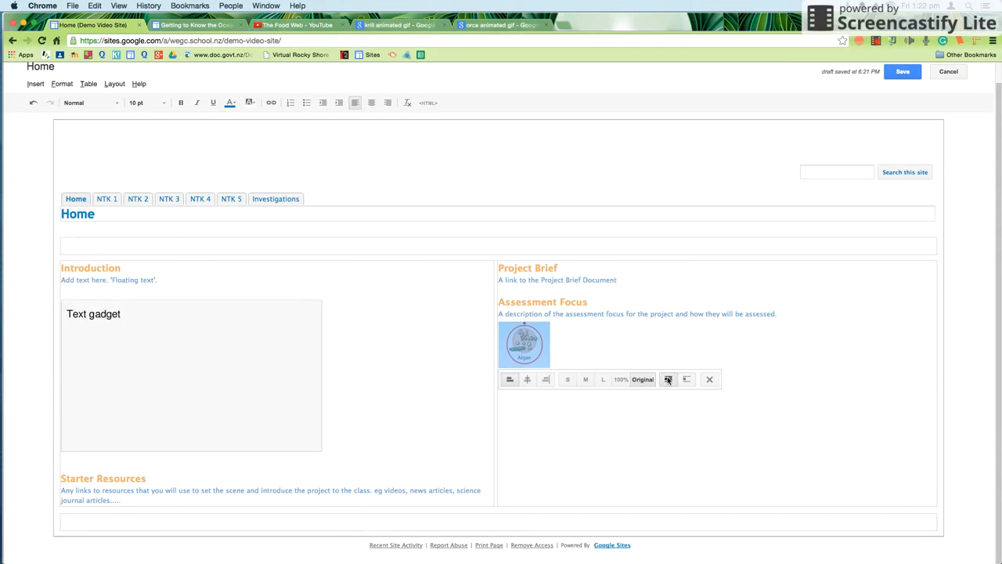
{"action": "left_click", "coordinate": [679, 300]}
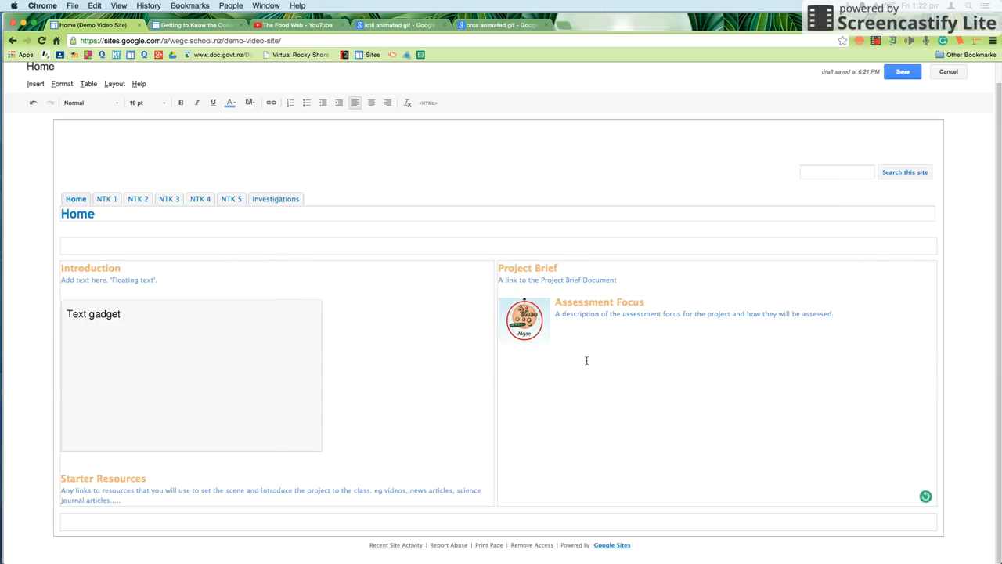
Add a blank line above the text gadget and start inserting an image there by web address.
{"action": "left_click", "coordinate": [69, 287]}
{"action": "key", "text": "Return"}
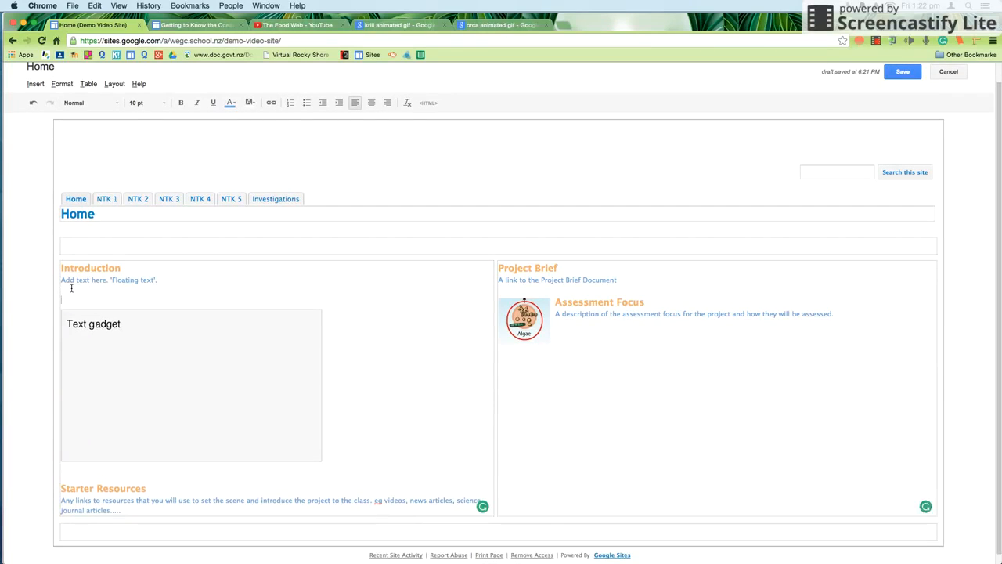
{"action": "left_click", "coordinate": [33, 87]}
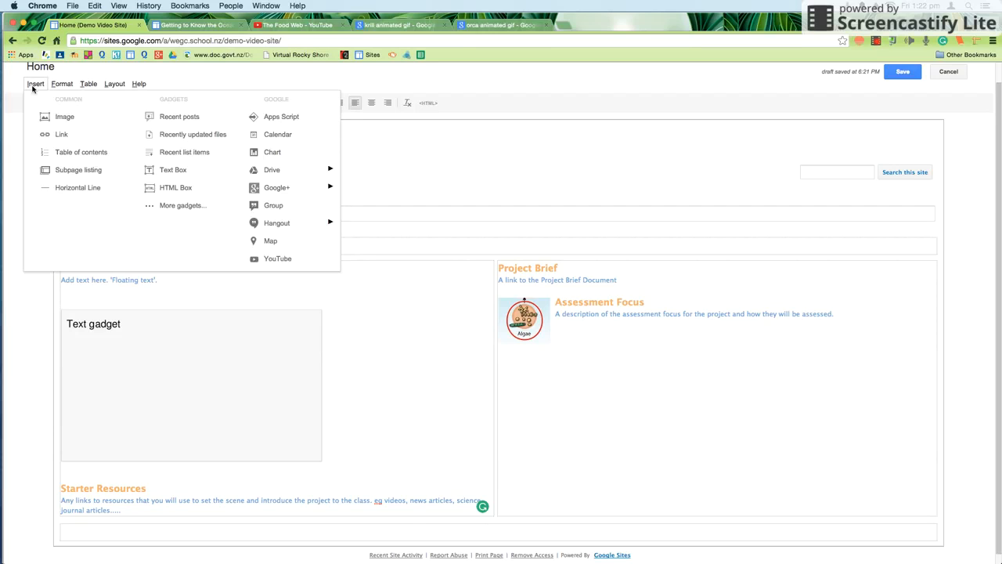
{"action": "left_click", "coordinate": [40, 116]}
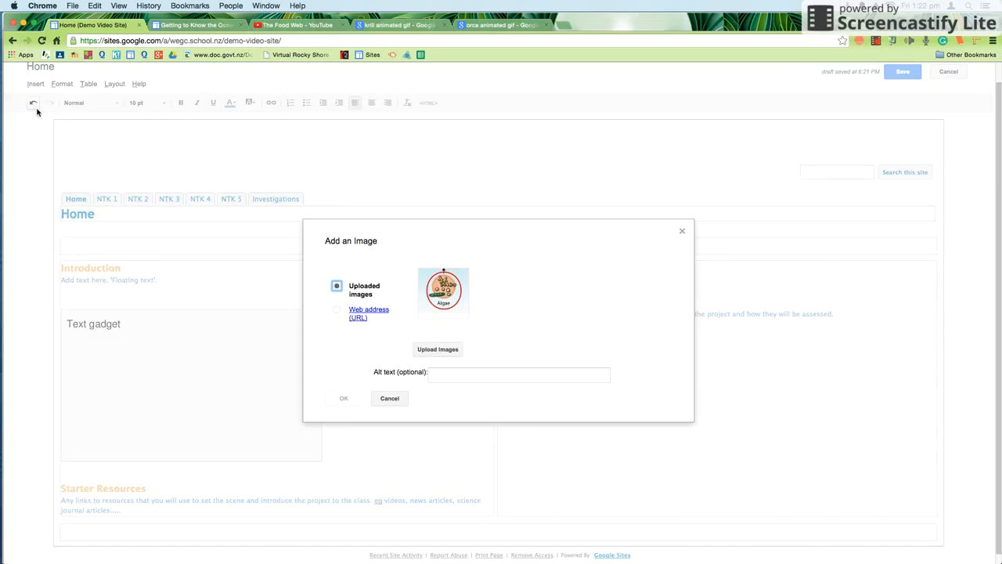
{"action": "left_click", "coordinate": [337, 310]}
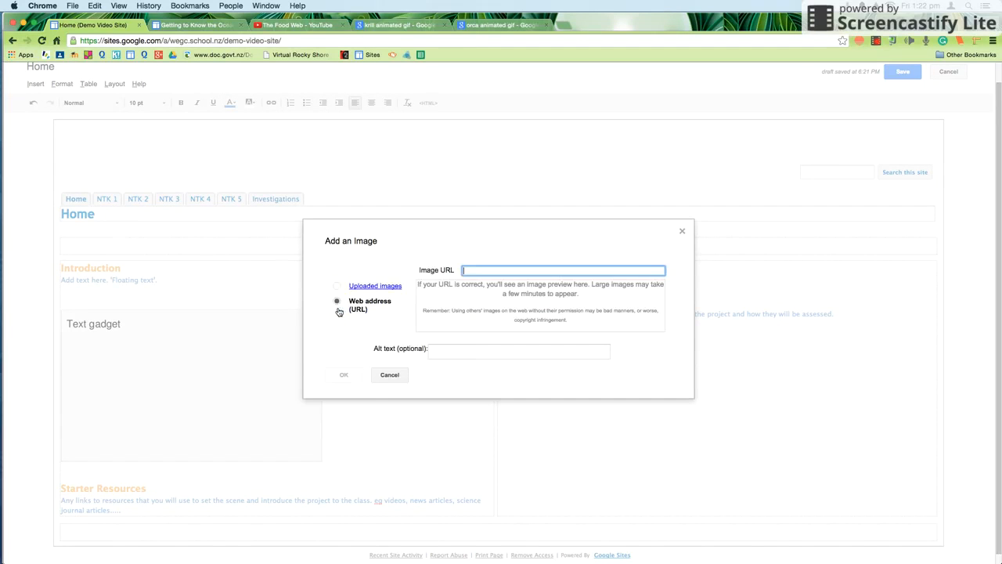
Copy the image URL of the large krill picture in the krill animated gif search results.
{"action": "left_click", "coordinate": [394, 25]}
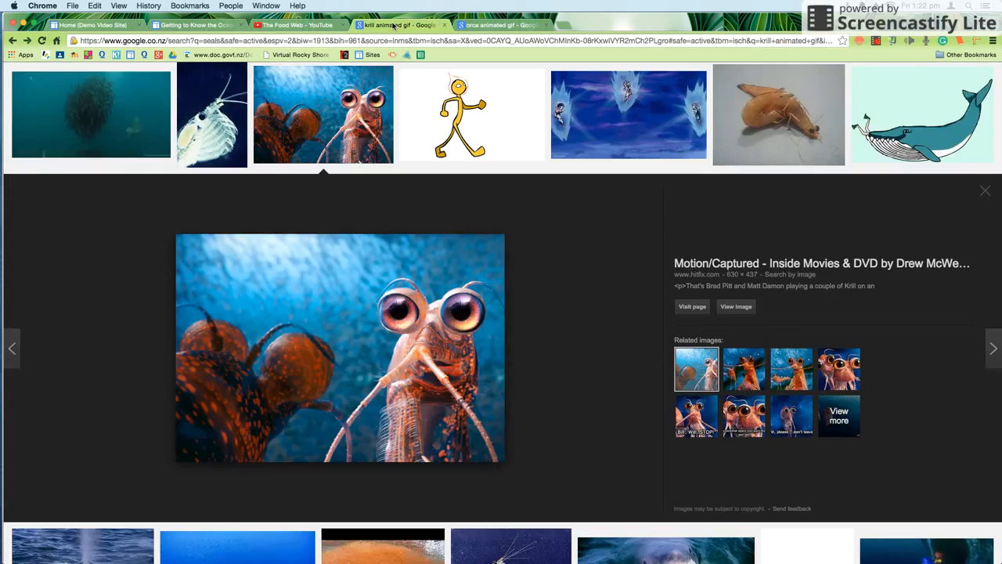
{"action": "right_click", "coordinate": [364, 311]}
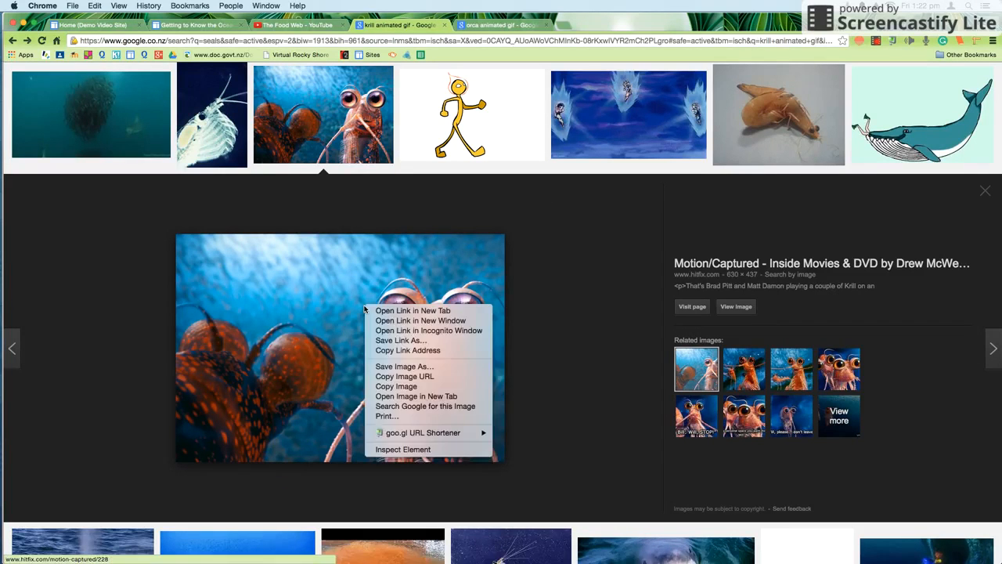
{"action": "left_click", "coordinate": [385, 376]}
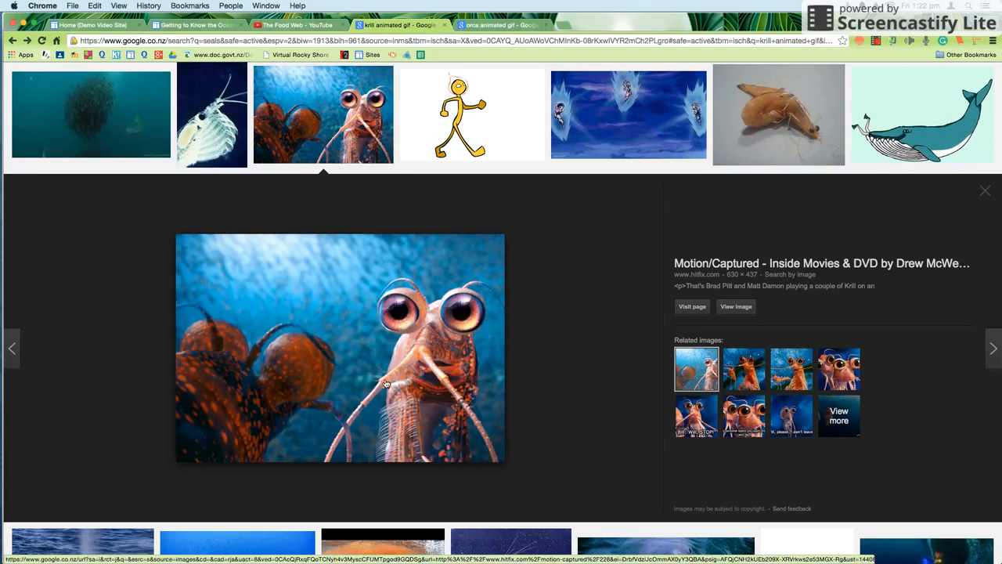
Return to the Demo Video Site and insert the krill picture above the text gadget using the copied image URL.
{"action": "left_click", "coordinate": [94, 24]}
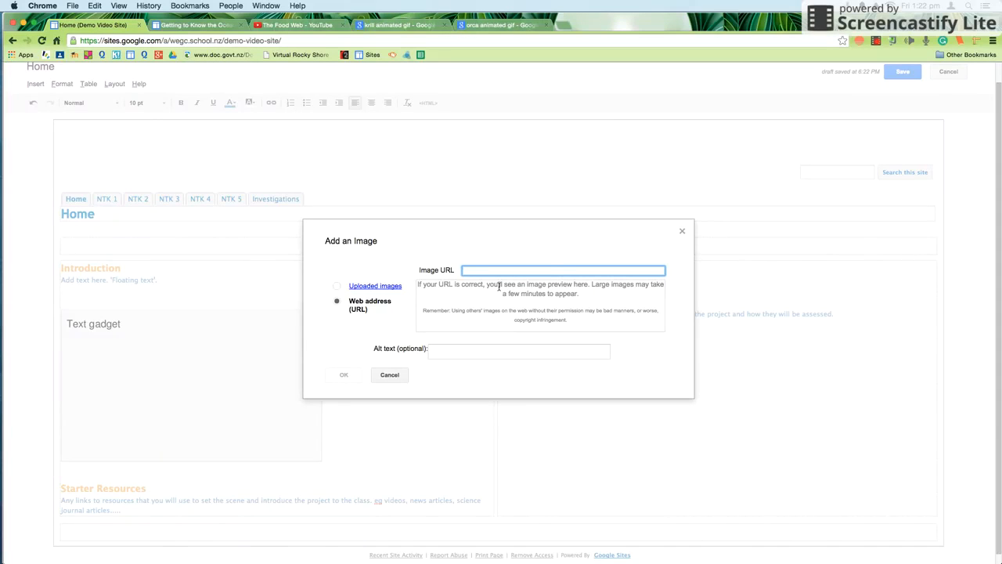
{"action": "key", "text": "super+v"}
{"action": "scroll", "coordinate": [395, 359], "scroll_direction": "down", "scroll_amount": 1}
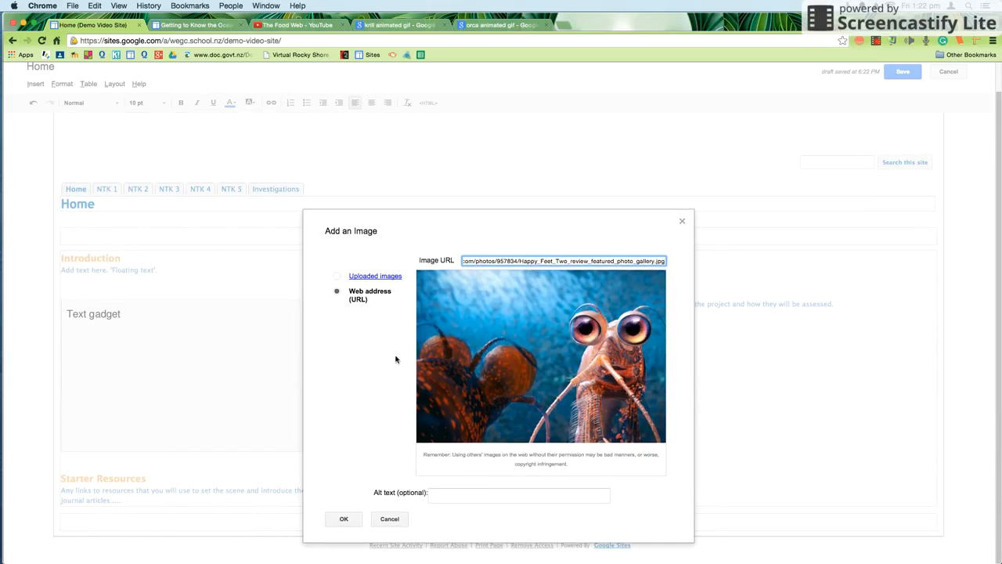
{"action": "left_click", "coordinate": [349, 520]}
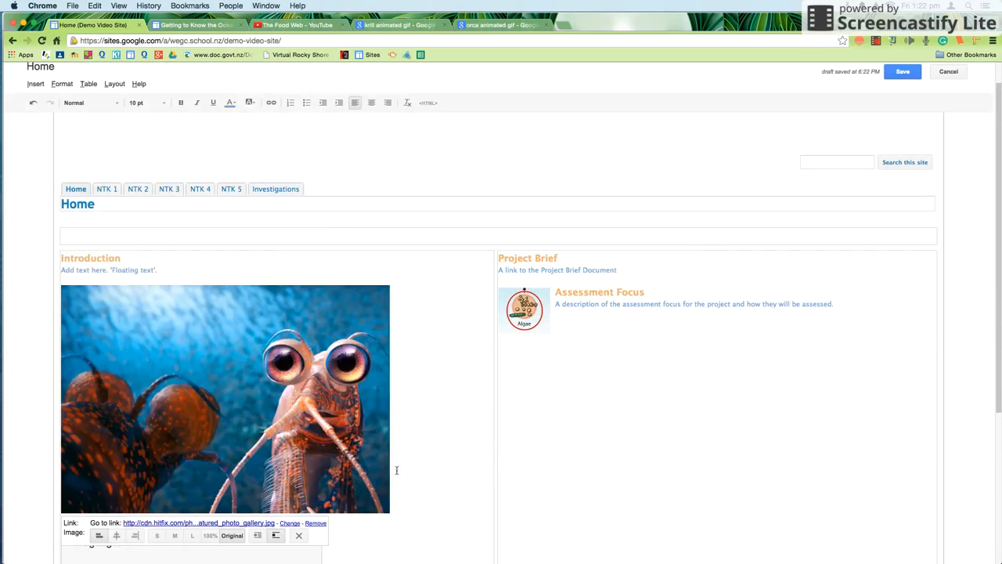
Set the krill image to medium size and move it in front of the Introduction heading.
{"action": "left_click", "coordinate": [177, 536]}
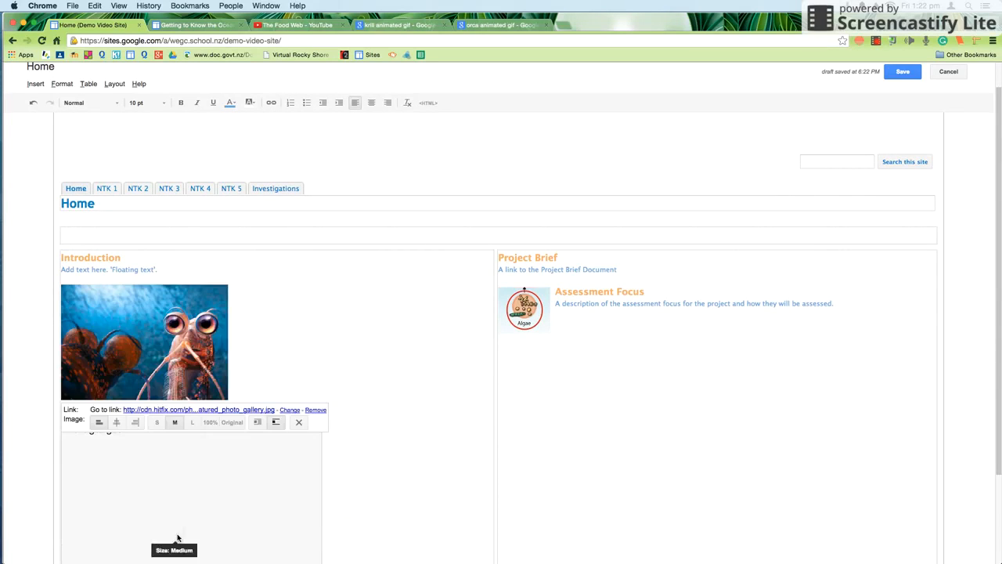
{"action": "left_click", "coordinate": [236, 383]}
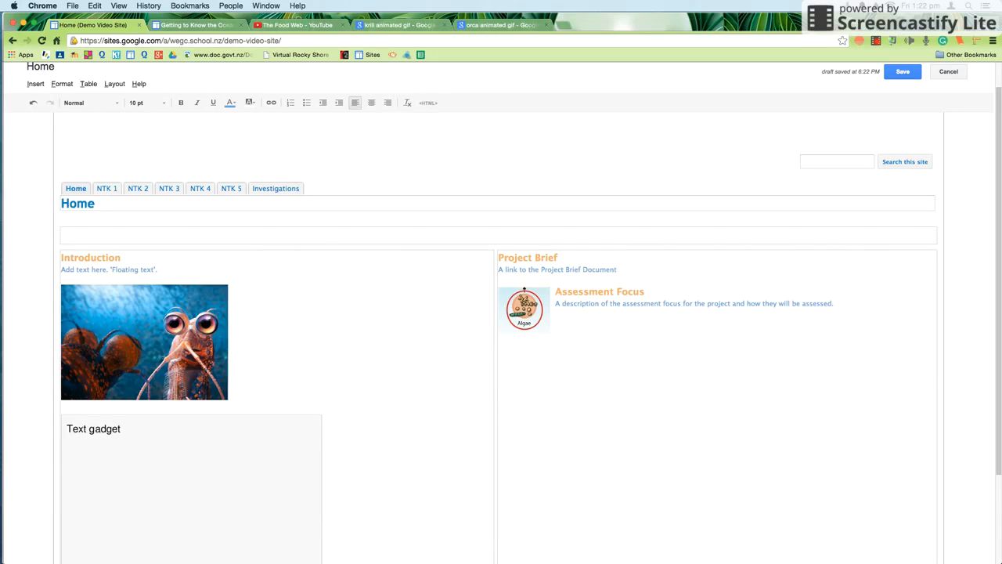
{"action": "left_click", "coordinate": [195, 368]}
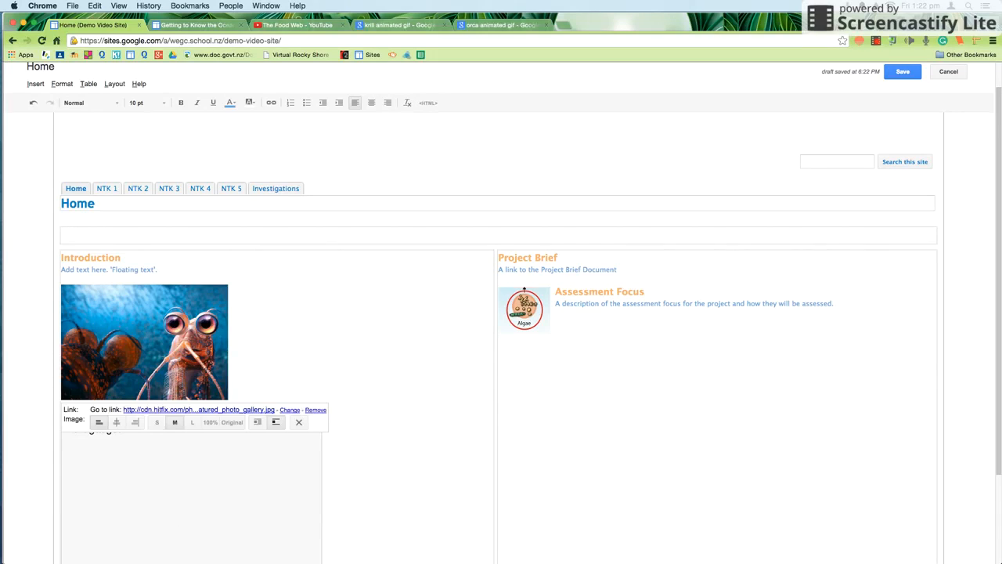
{"action": "left_click", "coordinate": [257, 422]}
{"action": "left_click_drag", "start_coordinate": [141, 389], "coordinate": [258, 337]}
{"action": "left_click_drag", "start_coordinate": [126, 364], "coordinate": [60, 258]}
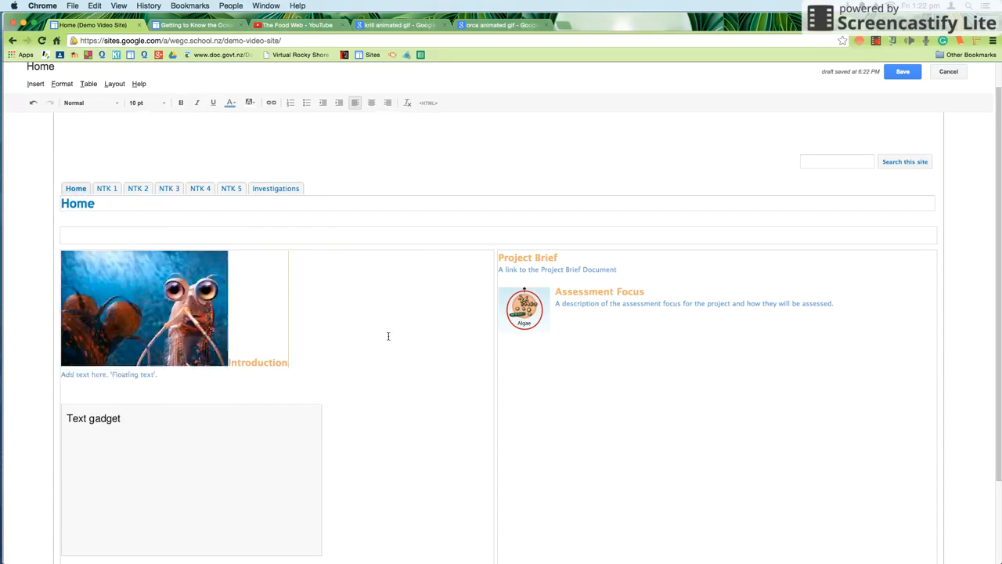
Align the krill image right and turn on text wrapping so the Introduction text sits beside it.
{"action": "left_click", "coordinate": [193, 339]}
{"action": "left_click", "coordinate": [108, 377]}
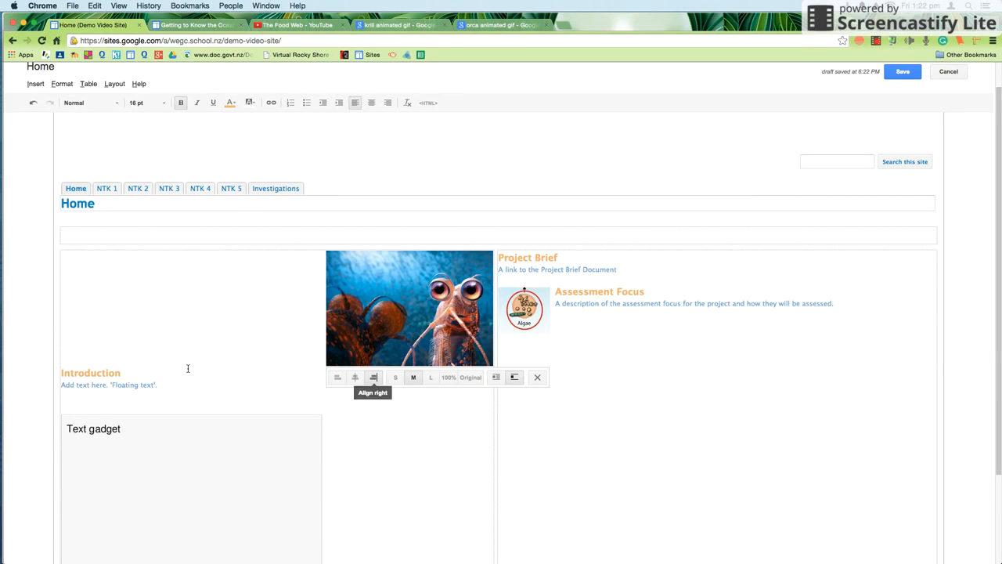
{"action": "left_click", "coordinate": [495, 377]}
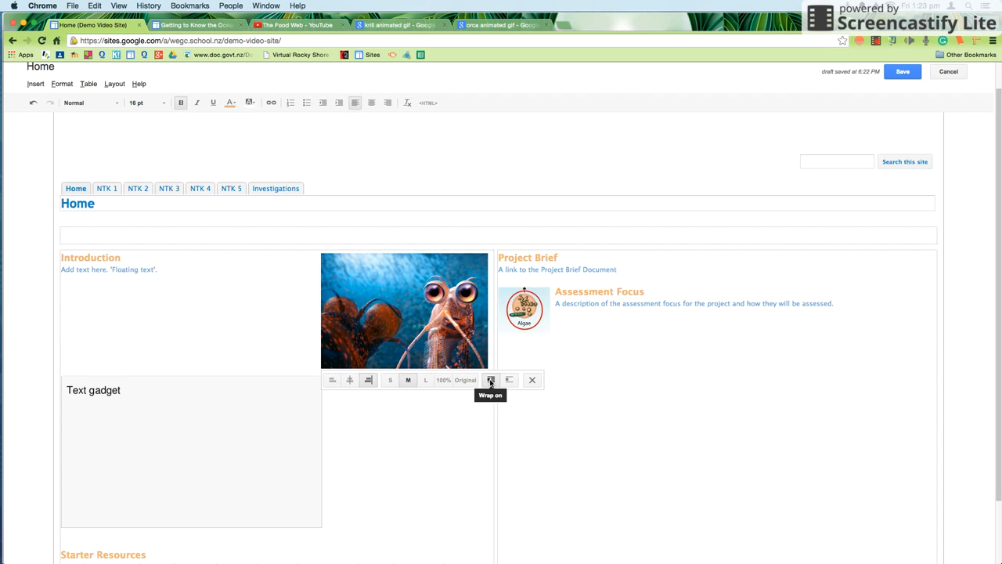
{"action": "left_click", "coordinate": [237, 335]}
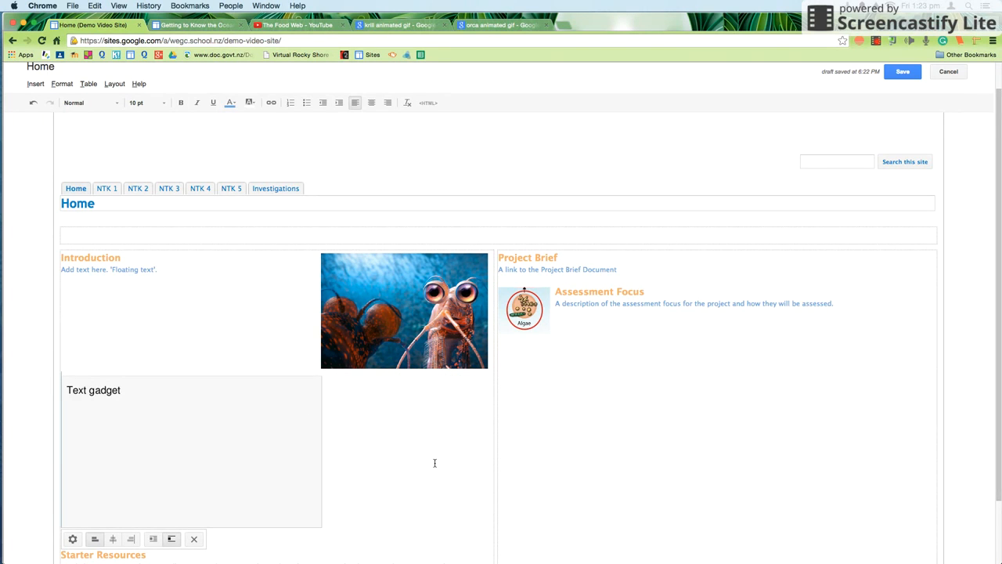
{"action": "scroll", "coordinate": [434, 463], "scroll_direction": "down", "scroll_amount": 1}
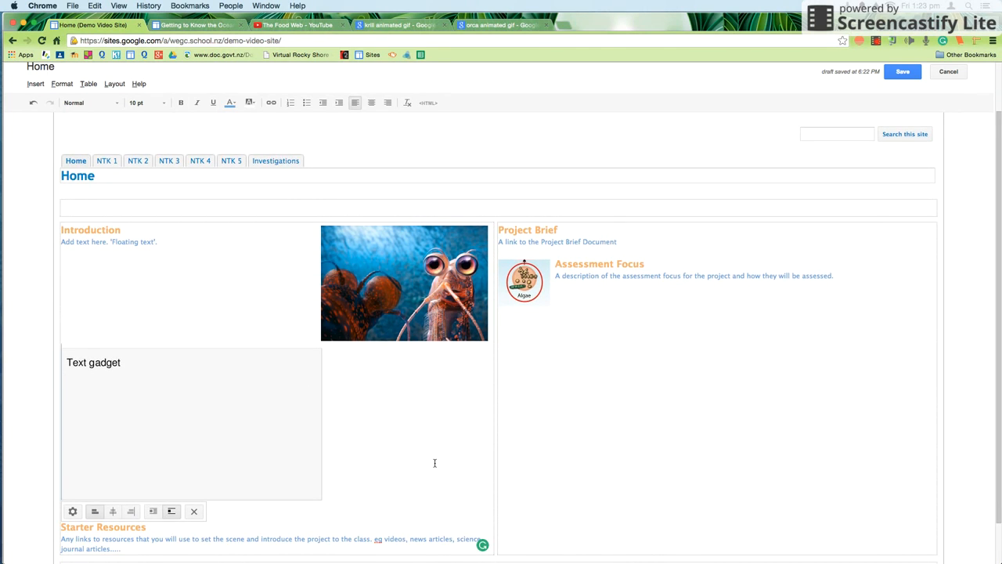
{"action": "scroll", "coordinate": [435, 462], "scroll_direction": "down", "scroll_amount": 1}
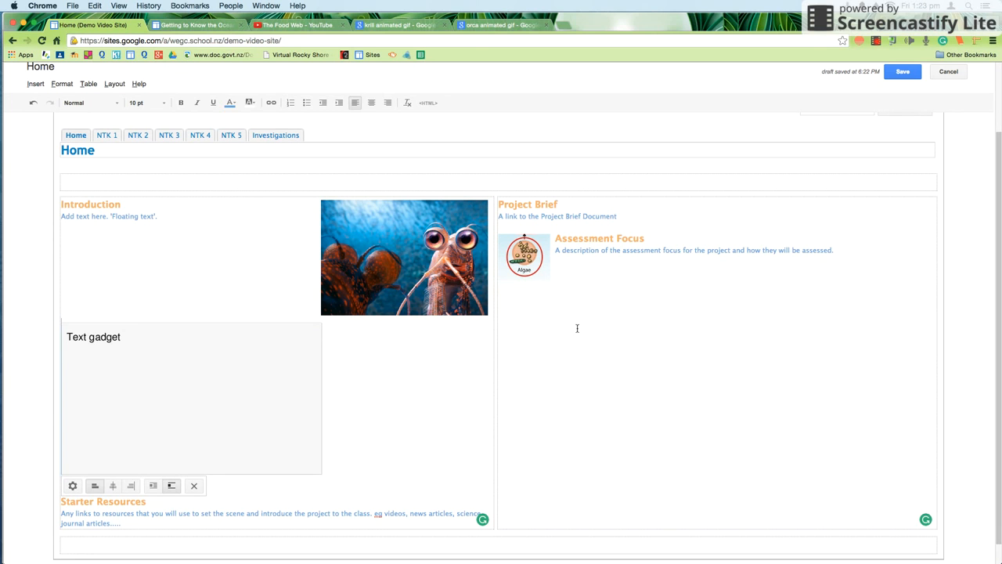
{"action": "left_click", "coordinate": [572, 292]}
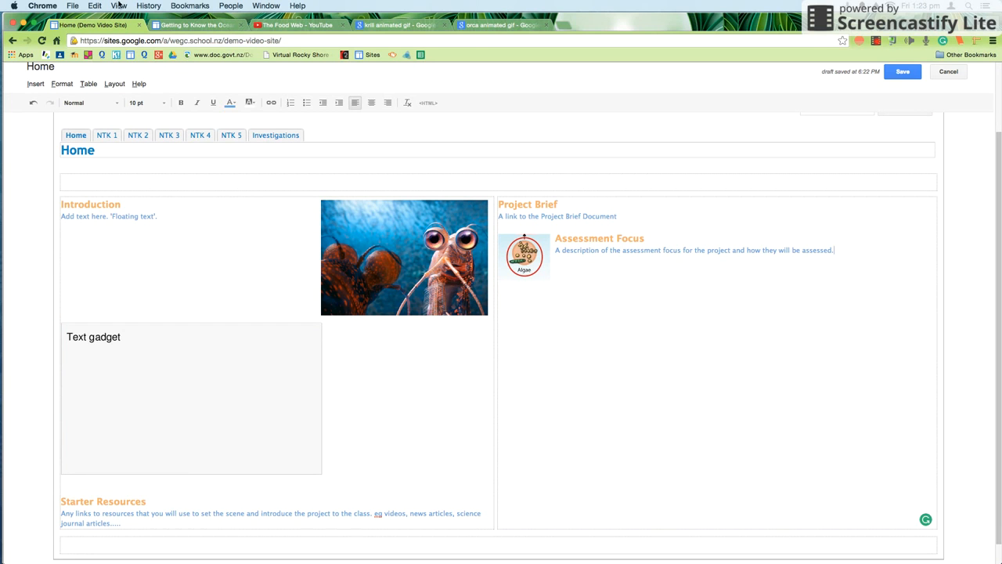
Examine the image layout on the finished site's Getting to Know Who Lives in the Ocean page, and return to the Demo Video Site.
{"action": "left_click", "coordinate": [194, 24]}
{"action": "scroll", "coordinate": [322, 182], "scroll_direction": "up", "scroll_amount": 5}
{"action": "left_click", "coordinate": [309, 225]}
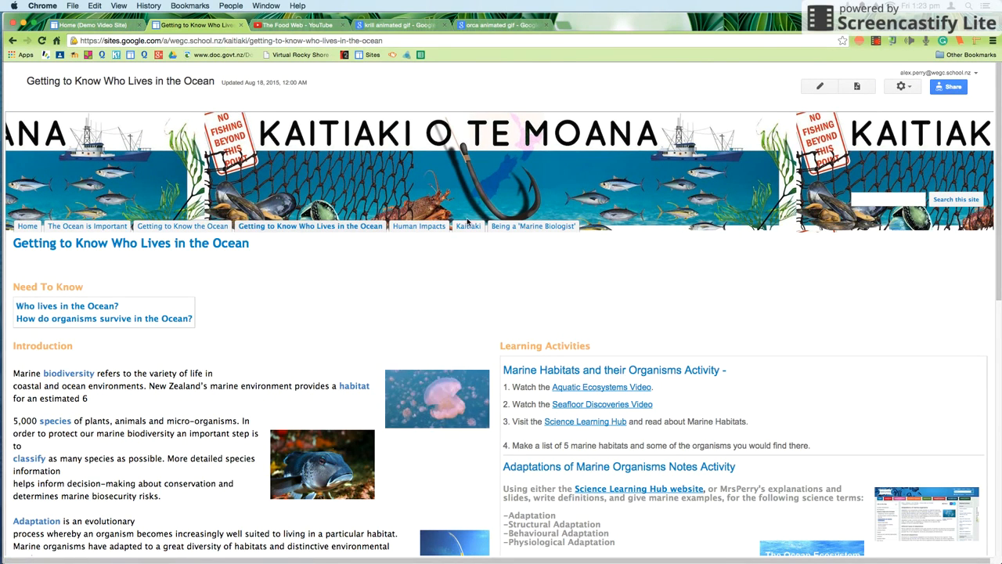
{"action": "left_click", "coordinate": [83, 25]}
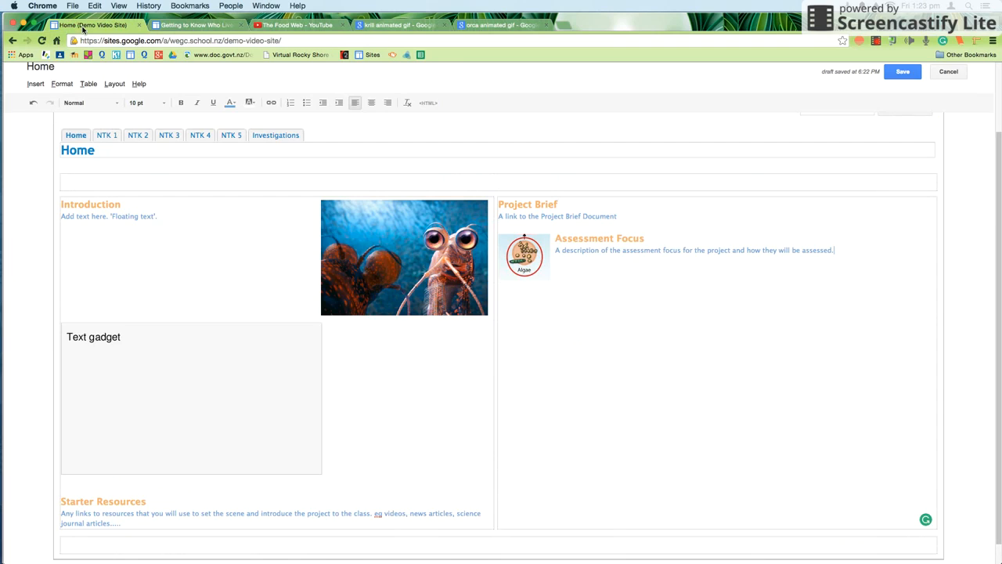
Place the cursor below the Assessment Focus section, and copy the image URL of the orca animated gif from the Google Images results.
{"action": "left_click", "coordinate": [398, 338]}
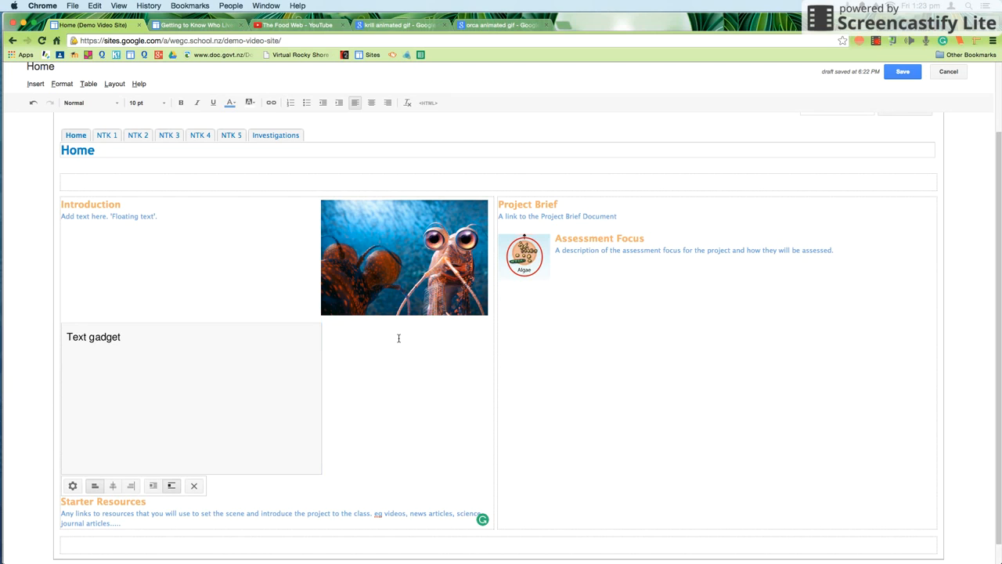
{"action": "left_click", "coordinate": [574, 298]}
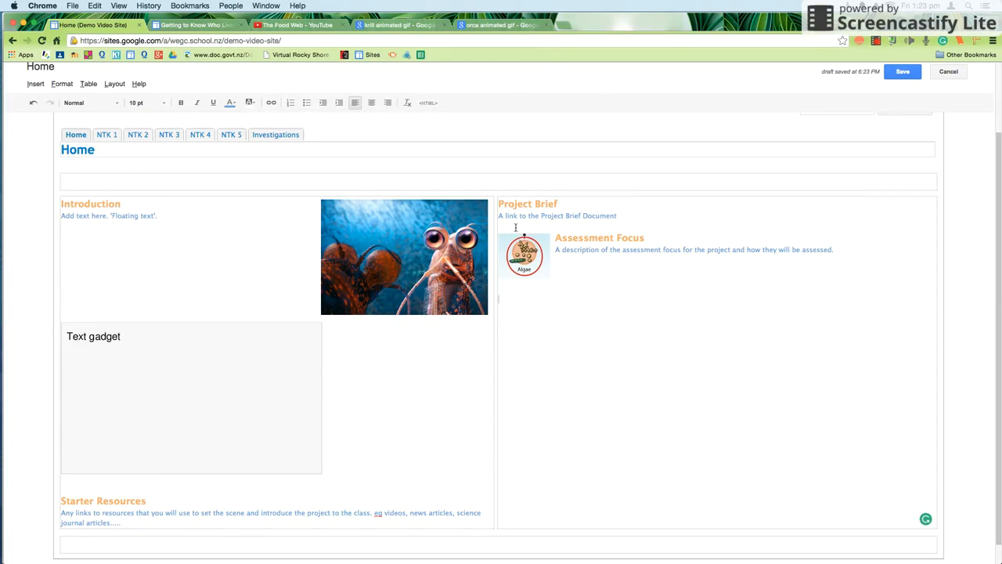
{"action": "left_click", "coordinate": [501, 25]}
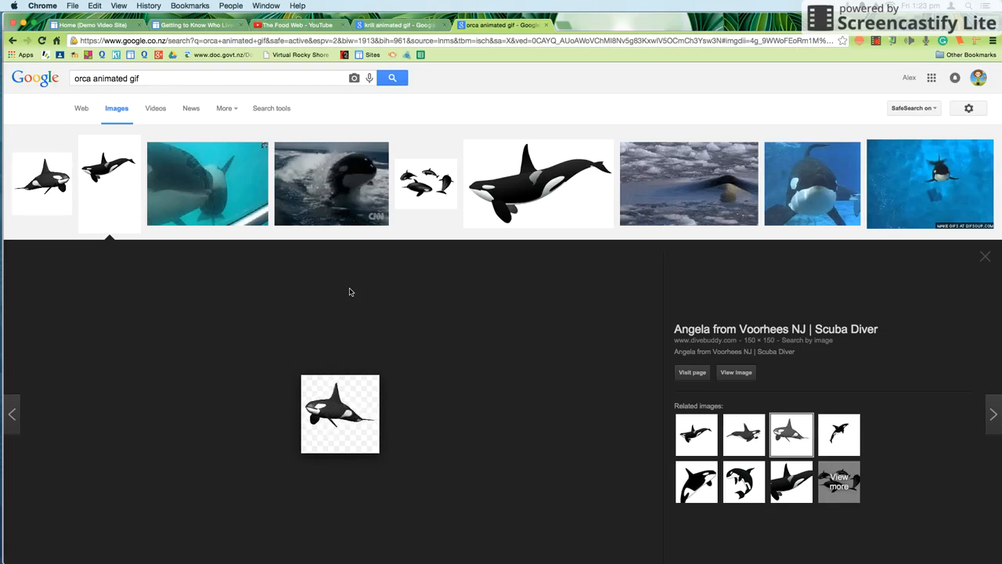
{"action": "right_click", "coordinate": [363, 429]}
{"action": "left_click", "coordinate": [394, 482]}
{"action": "right_click", "coordinate": [340, 408]}
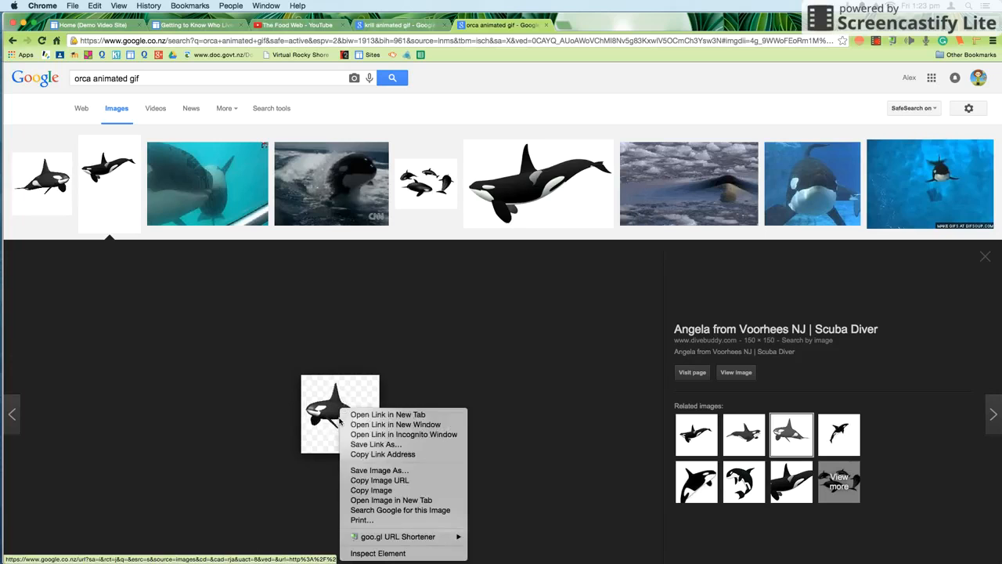
{"action": "left_click", "coordinate": [373, 480]}
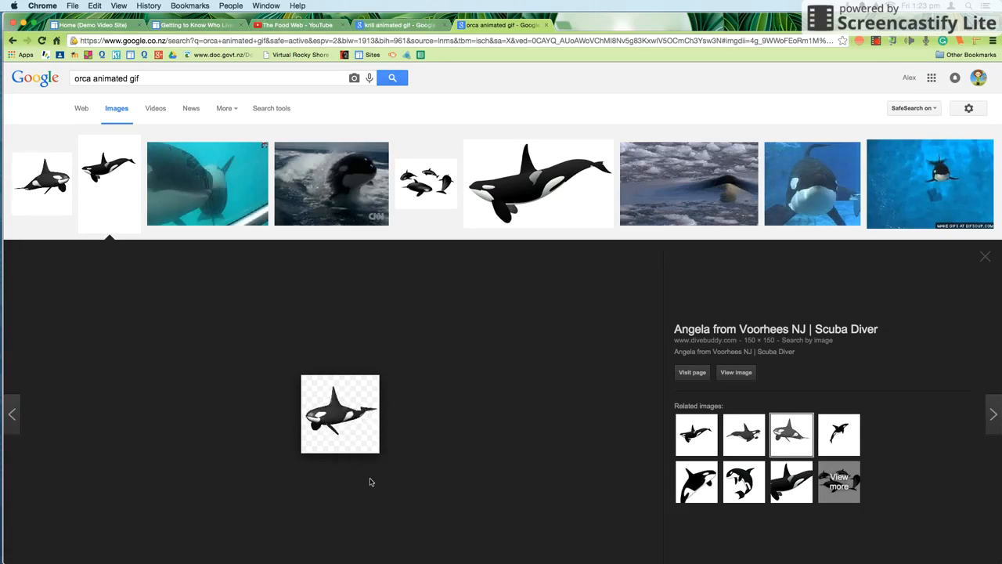
Return to the Demo Video Site and insert the orca gif below the Assessment Focus section using the copied web address.
{"action": "left_click", "coordinate": [112, 26]}
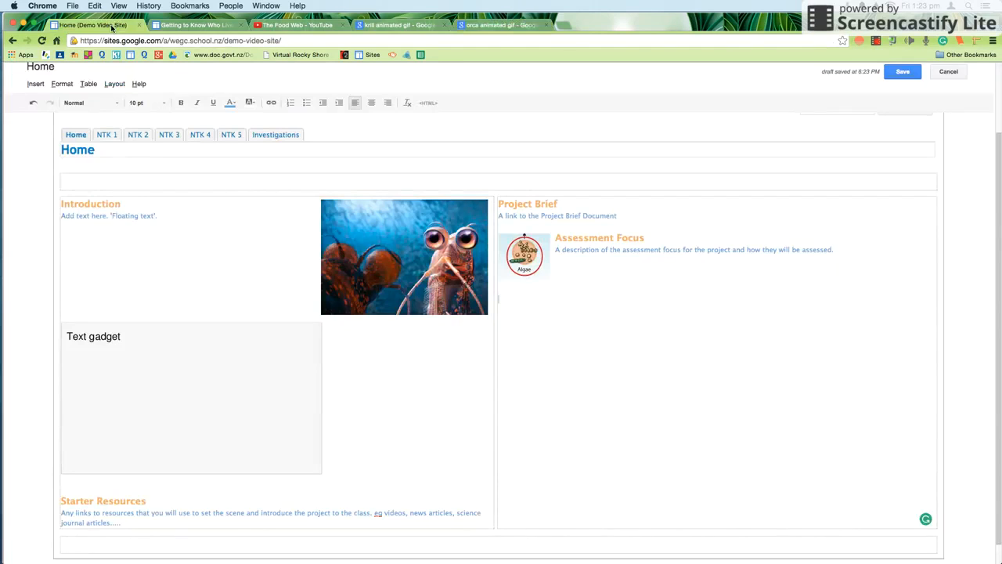
{"action": "left_click", "coordinate": [35, 84]}
{"action": "left_click", "coordinate": [58, 117]}
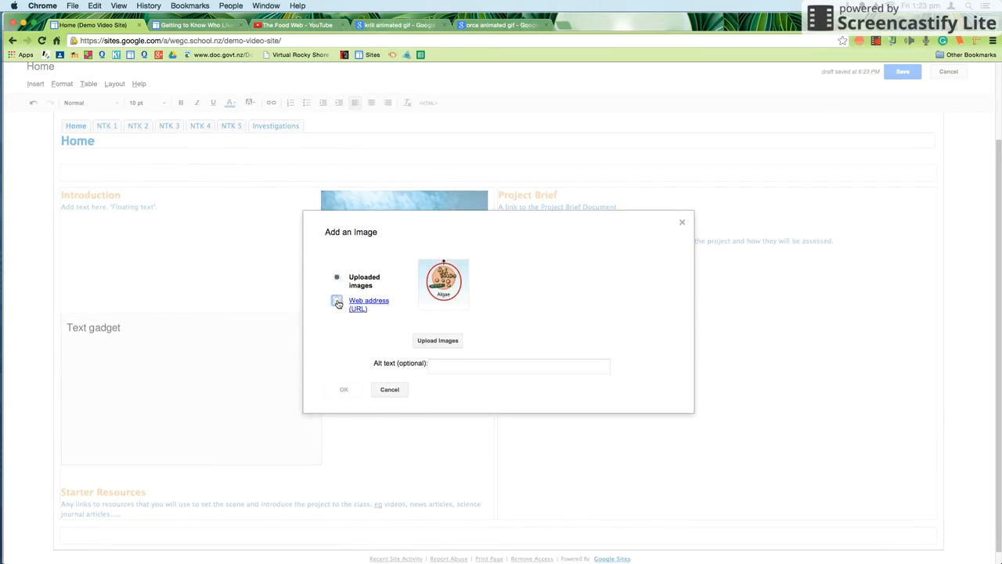
{"action": "left_click", "coordinate": [337, 302]}
{"action": "key", "text": "super+v"}
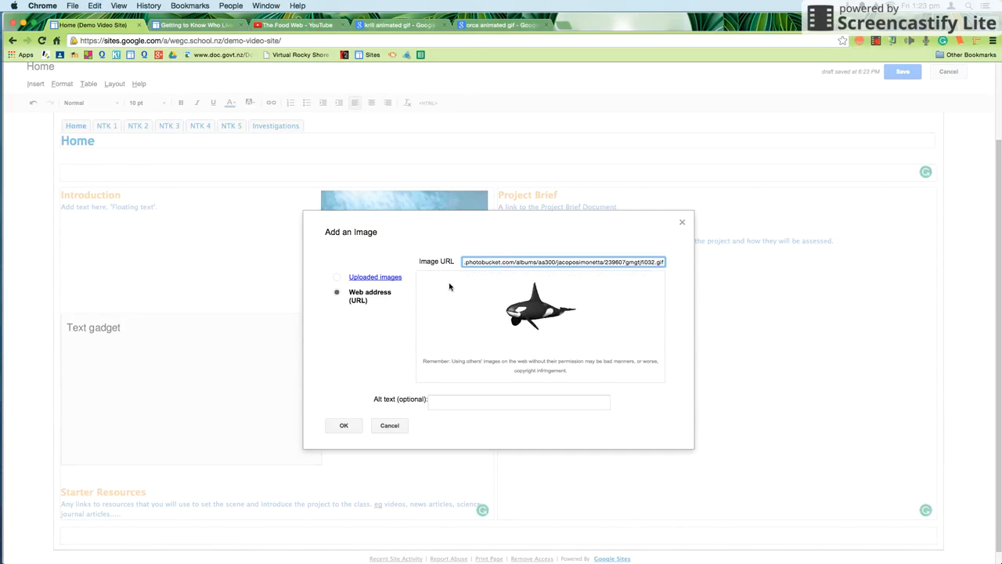
{"action": "left_click", "coordinate": [344, 426]}
{"action": "left_click", "coordinate": [674, 426]}
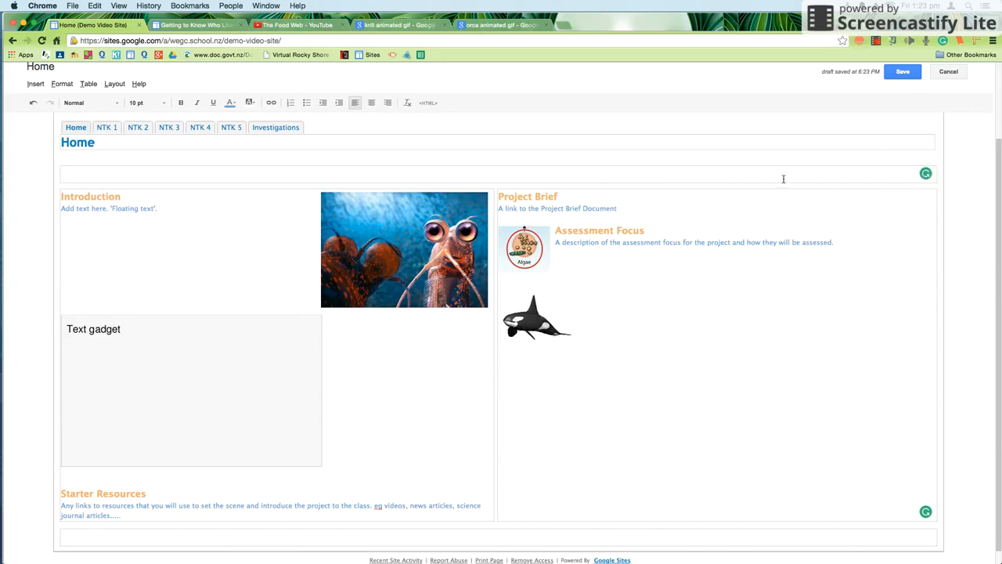
Save the Home page and look over the saved version.
{"action": "left_click", "coordinate": [903, 72]}
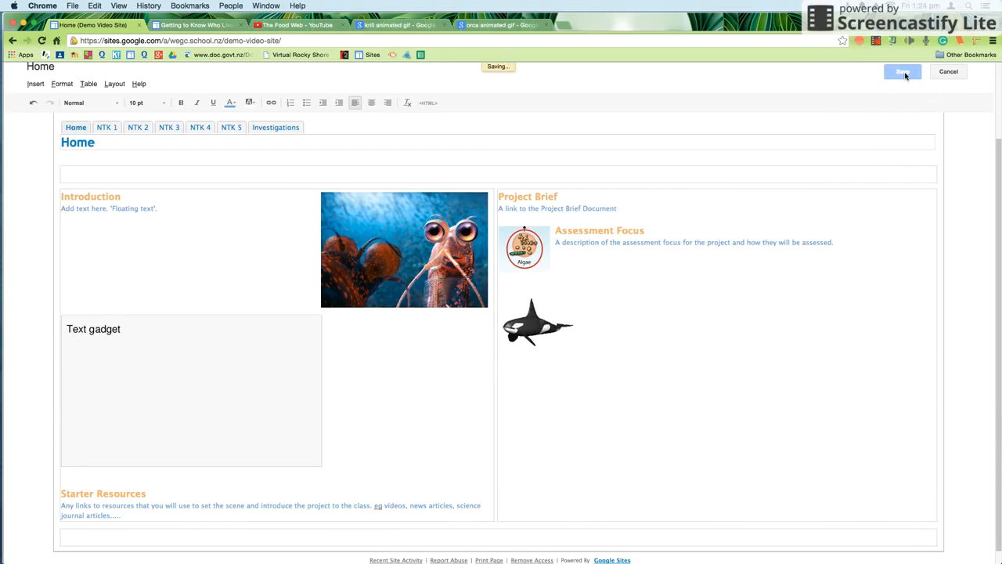
{"action": "scroll", "coordinate": [723, 248], "scroll_direction": "up", "scroll_amount": 3}
{"action": "scroll", "coordinate": [723, 248], "scroll_direction": "down", "scroll_amount": 3}
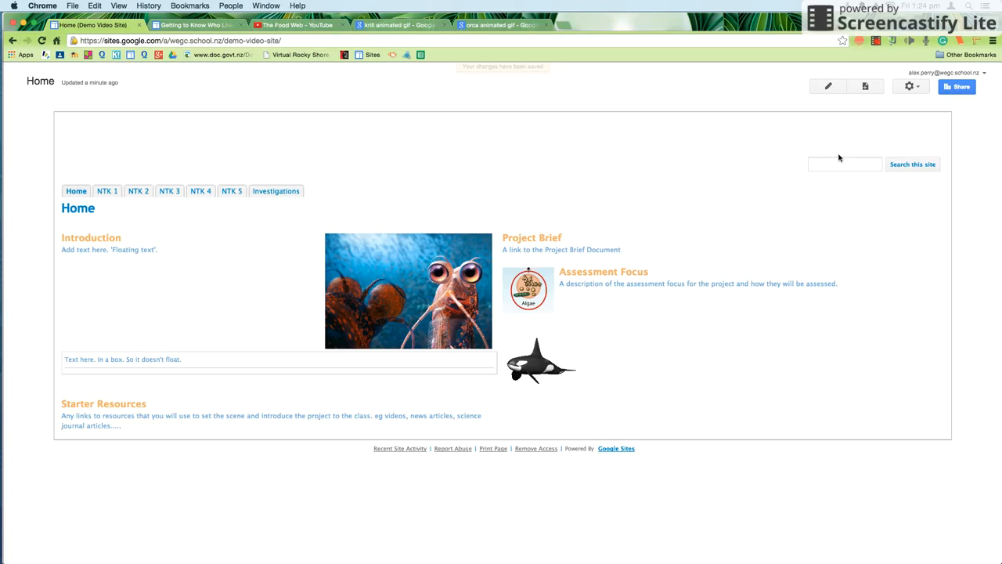
Reopen the Home page for editing and start inserting a YouTube video below the orca image.
{"action": "left_click", "coordinate": [832, 87]}
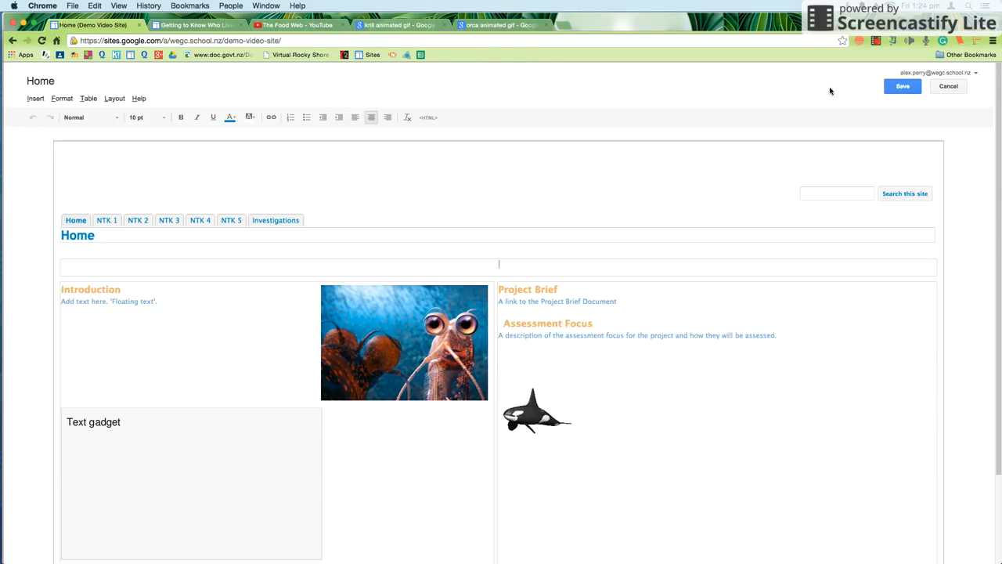
{"action": "left_click", "coordinate": [516, 401]}
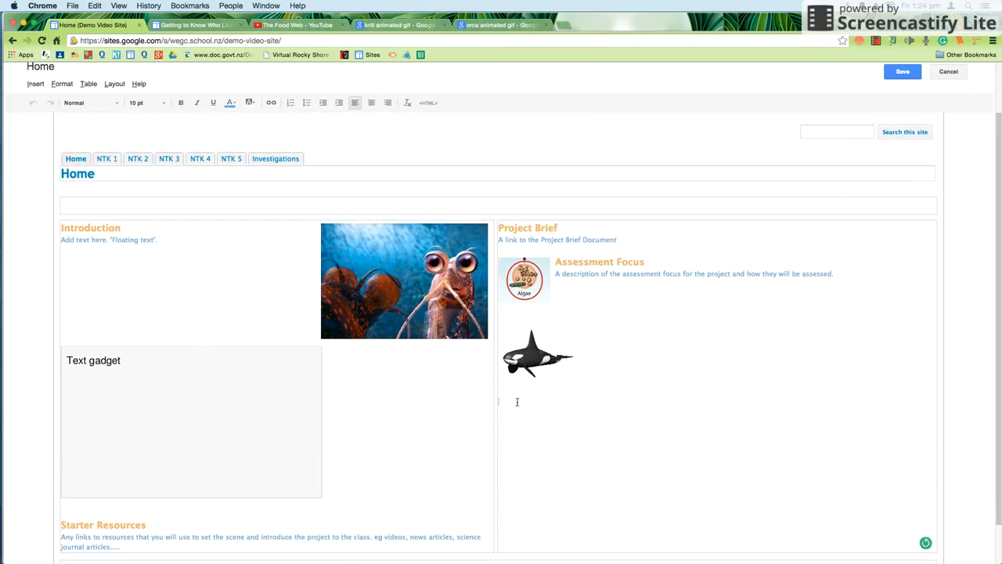
{"action": "left_click", "coordinate": [35, 86]}
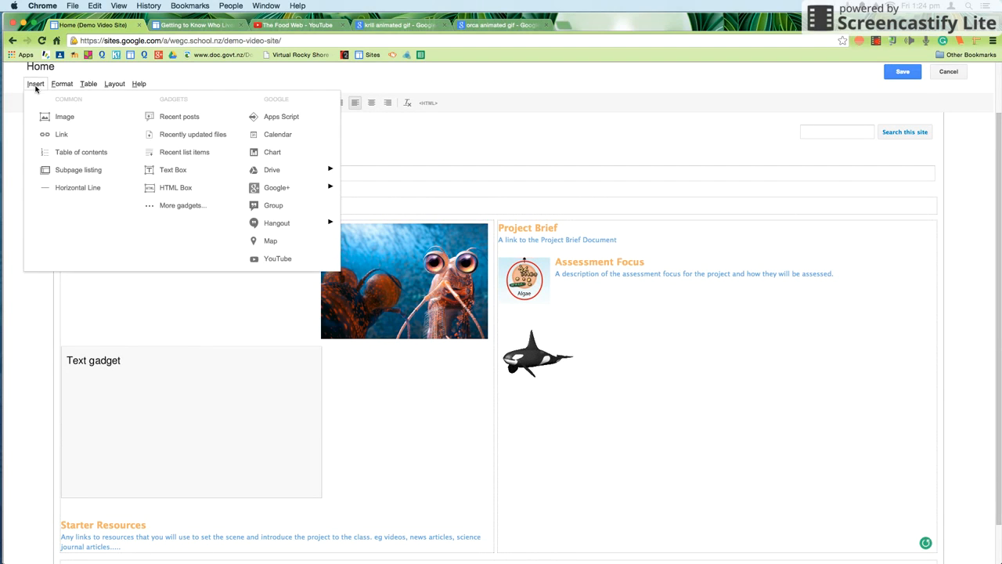
{"action": "left_click", "coordinate": [264, 262]}
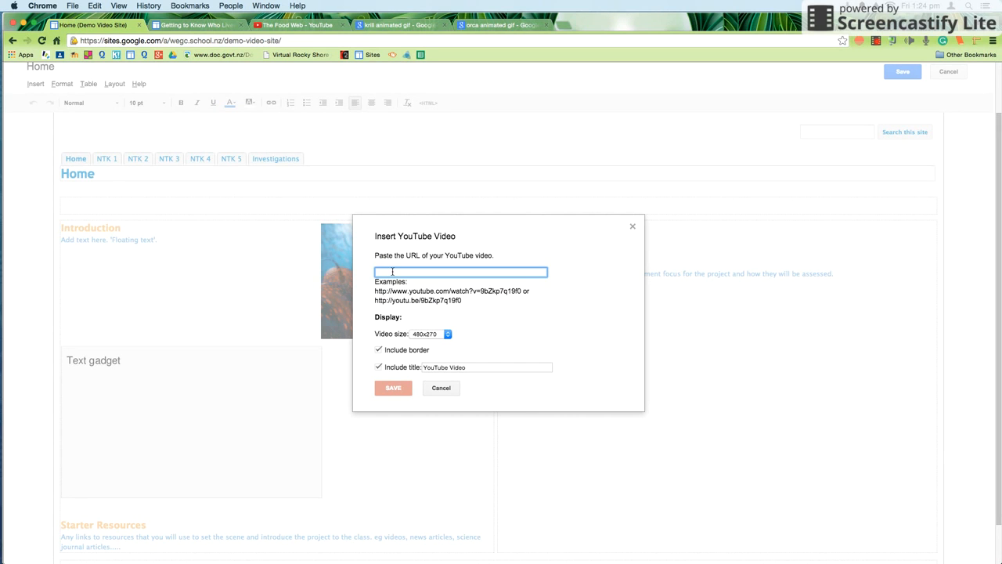
Switch to The Food Web video on YouTube, reopen its sharing options and select the share link.
{"action": "left_click", "coordinate": [303, 30]}
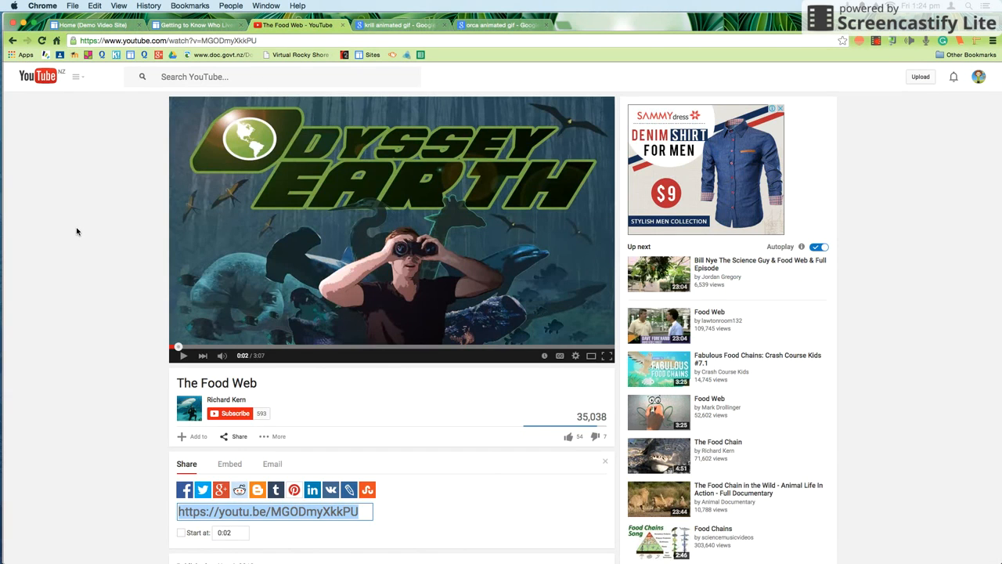
{"action": "scroll", "coordinate": [76, 231], "scroll_direction": "down", "scroll_amount": 3}
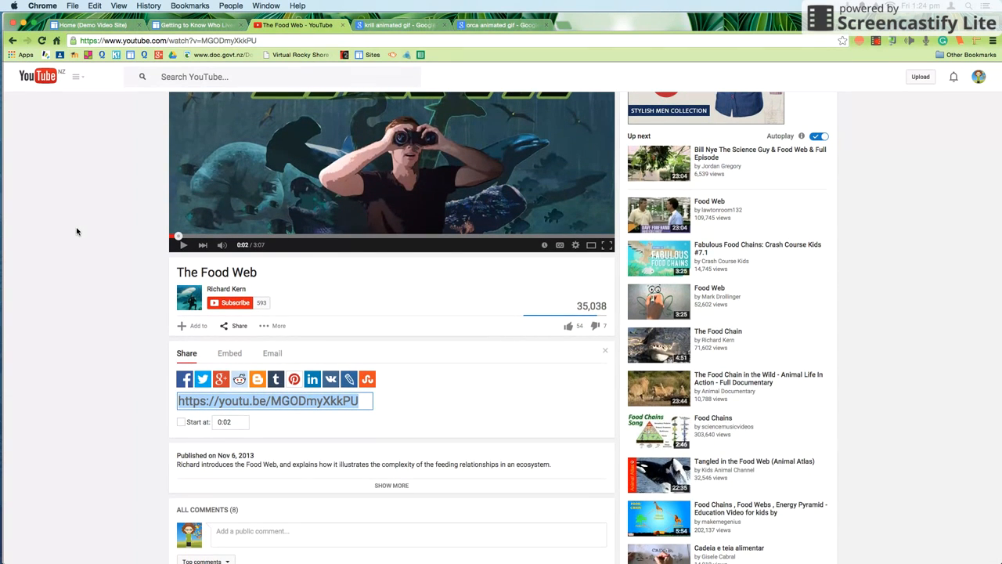
{"action": "left_click", "coordinate": [235, 325]}
{"action": "left_click", "coordinate": [235, 325]}
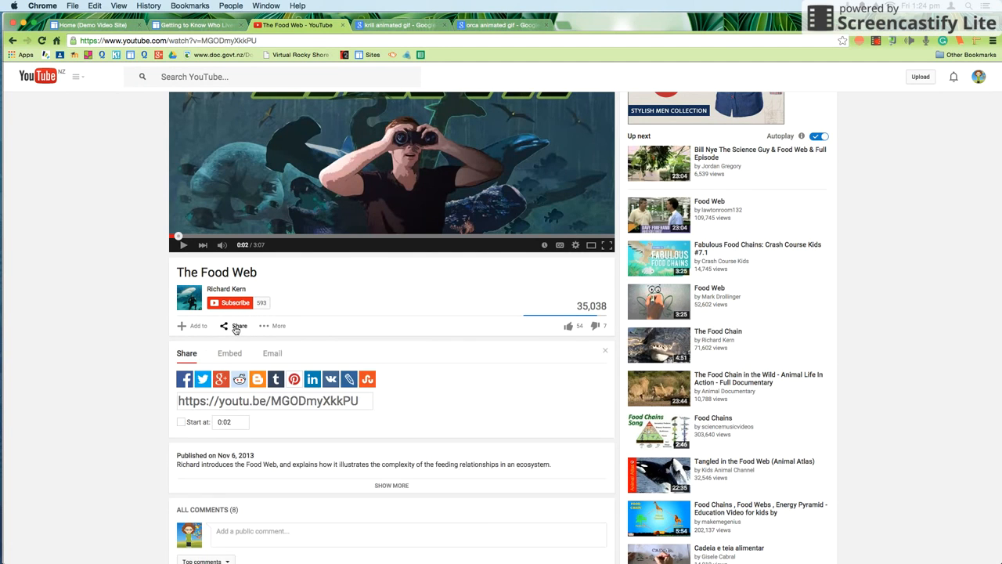
{"action": "scroll", "coordinate": [79, 302], "scroll_direction": "down", "scroll_amount": 2}
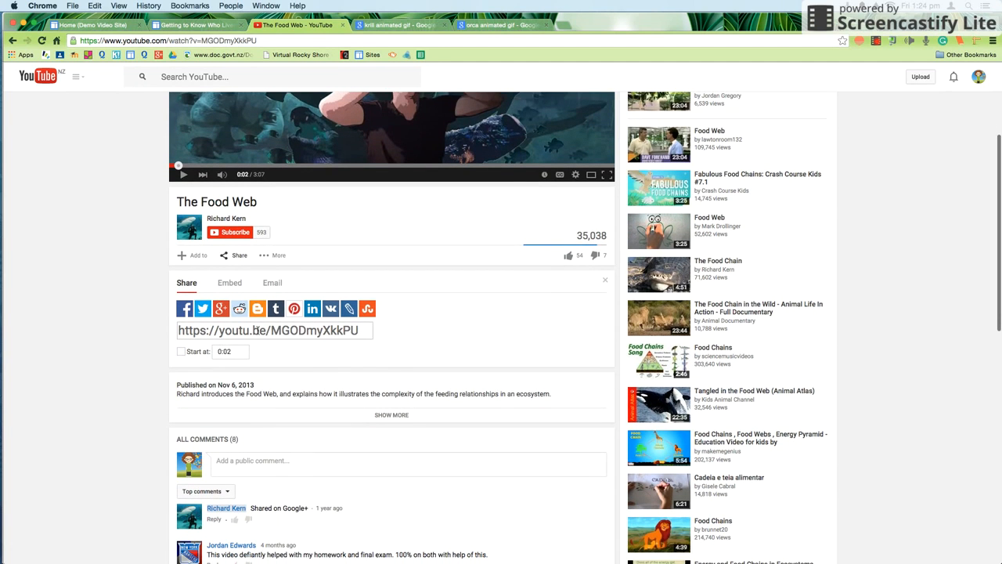
{"action": "left_click", "coordinate": [255, 330]}
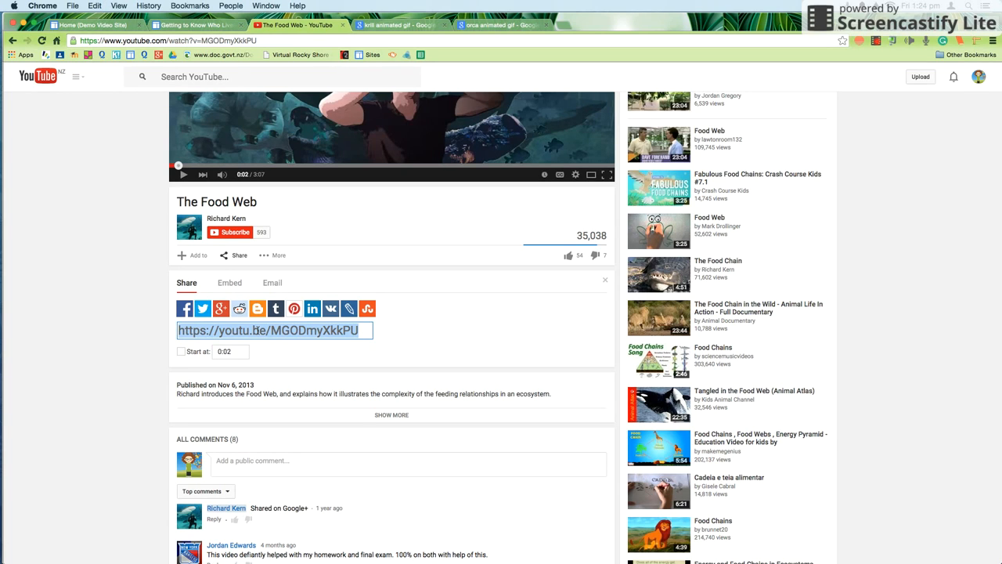
Move The Food Web video to 0:54 and make its share link start at that time.
{"action": "scroll", "coordinate": [291, 278], "scroll_direction": "up", "scroll_amount": 2}
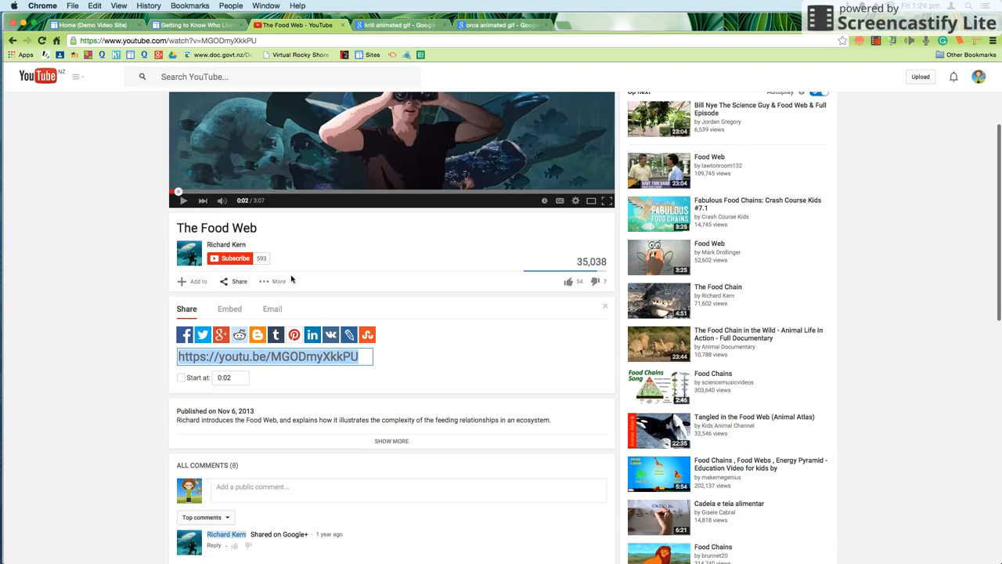
{"action": "left_click_drag", "start_coordinate": [297, 235], "coordinate": [296, 243]}
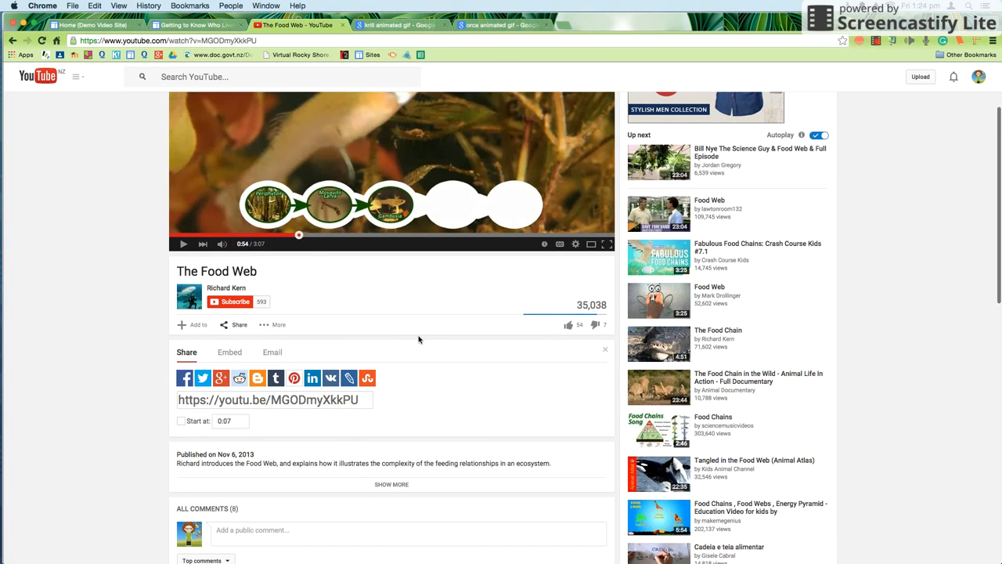
{"action": "scroll", "coordinate": [419, 339], "scroll_direction": "down", "scroll_amount": 2}
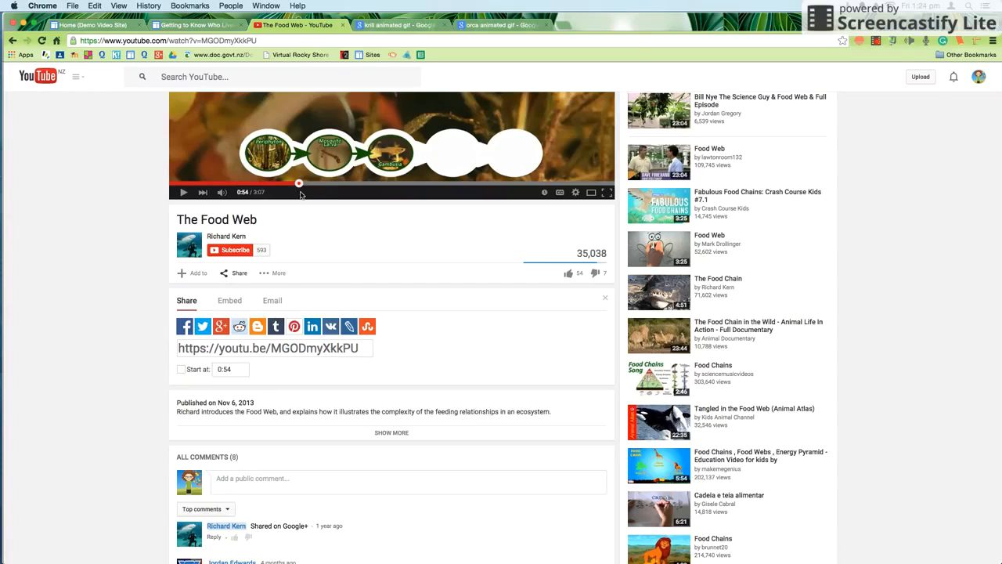
{"action": "left_click", "coordinate": [182, 369]}
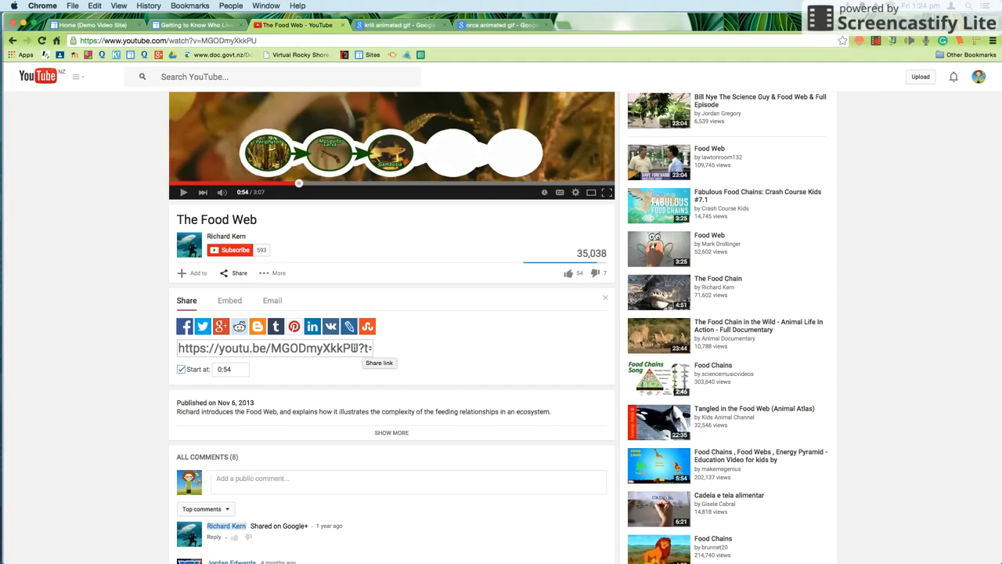
{"action": "left_click", "coordinate": [354, 348]}
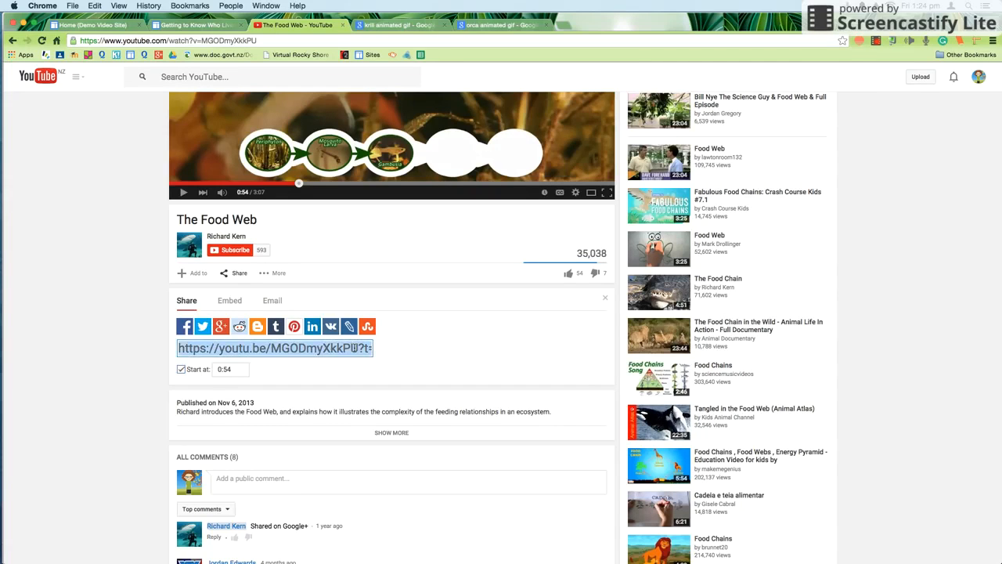
{"action": "left_click", "coordinate": [354, 347]}
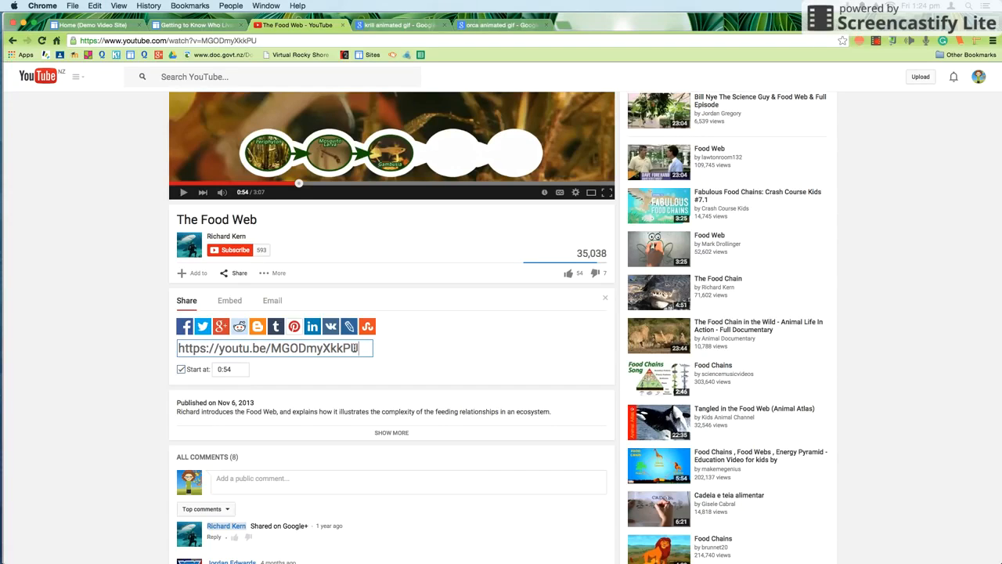
Reload the video's sharing options and copy the full share link with the 0:54 start time included.
{"action": "left_click", "coordinate": [182, 369]}
{"action": "left_click", "coordinate": [236, 275]}
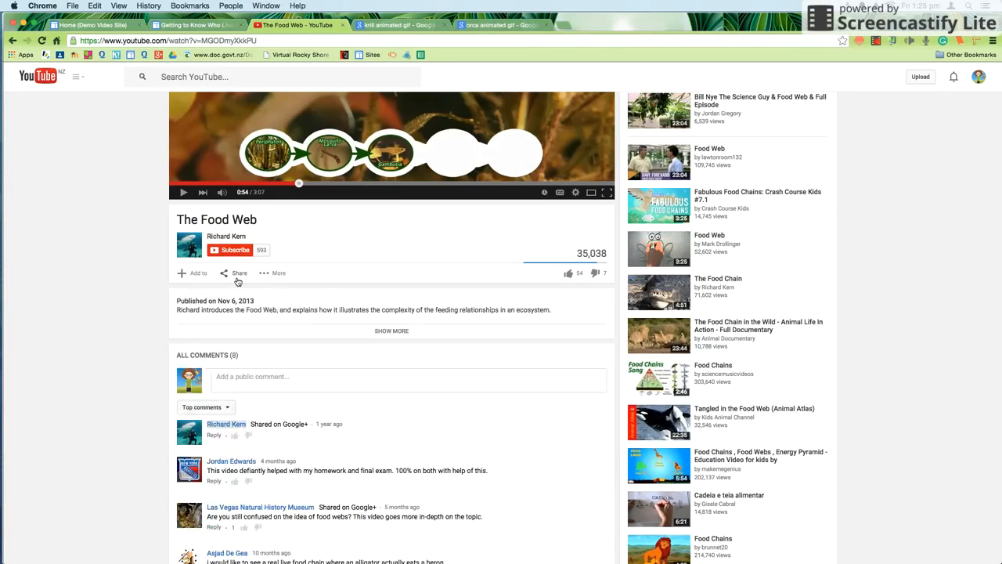
{"action": "left_click", "coordinate": [238, 275]}
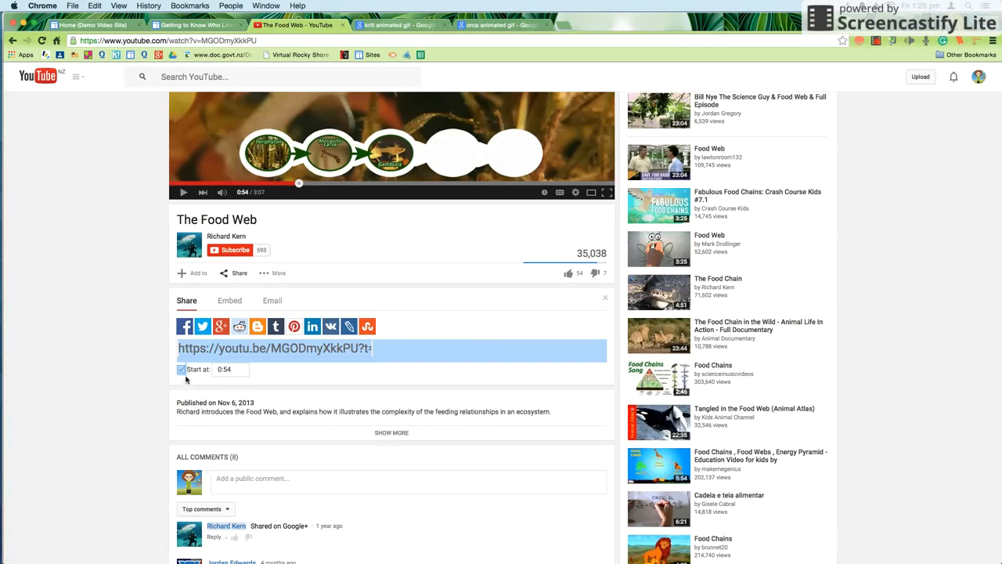
{"action": "left_click", "coordinate": [219, 347]}
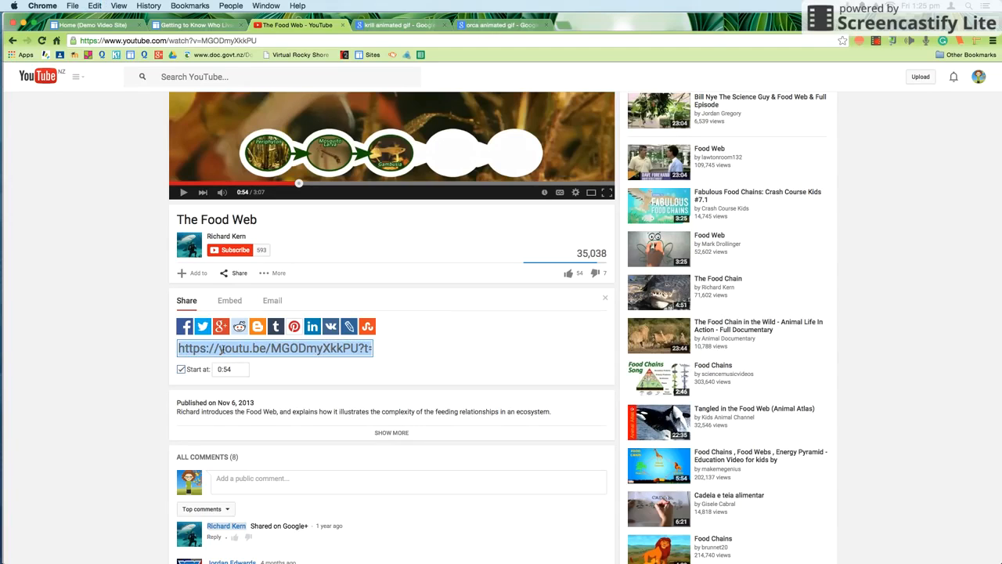
{"action": "left_click", "coordinate": [92, 25]}
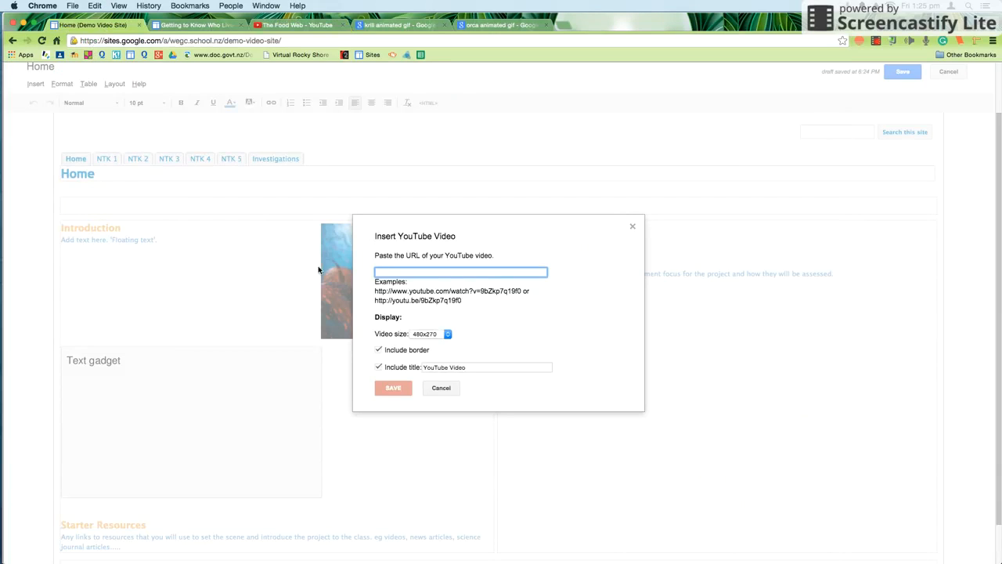
{"action": "type", "text": "https://youtu.be/MGODmyXkkPU?t=54s"}
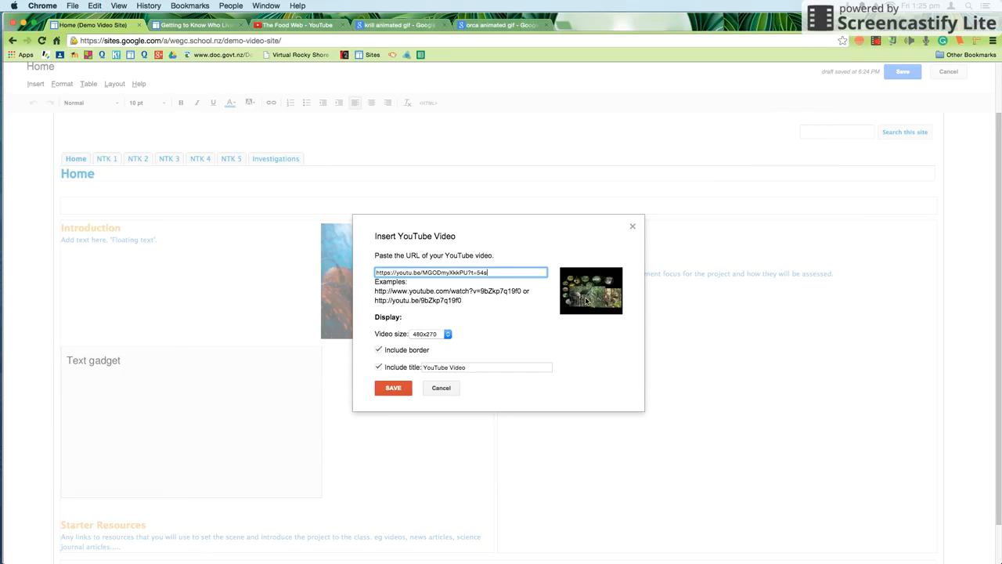
{"action": "left_click", "coordinate": [450, 337]}
{"action": "left_click", "coordinate": [436, 343]}
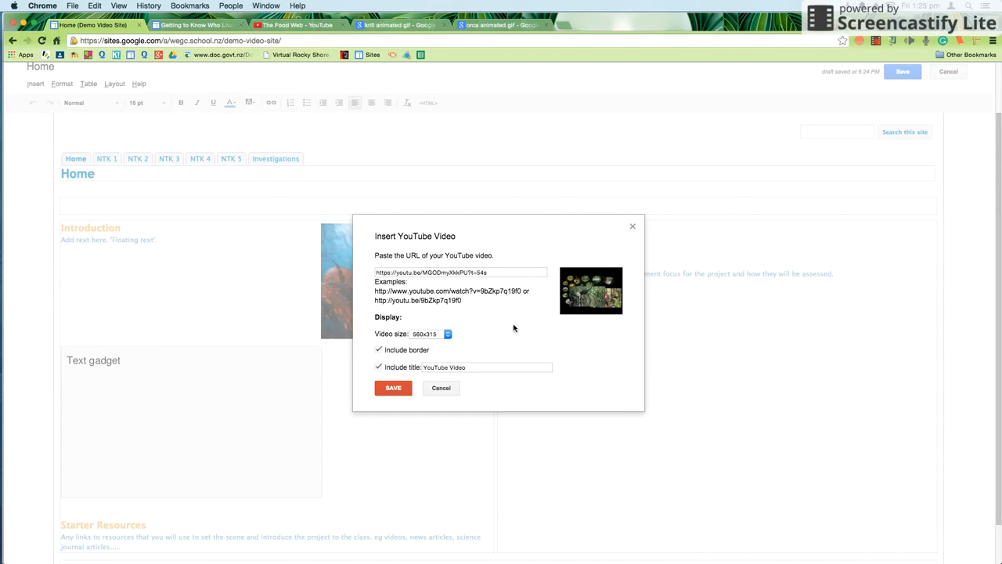
{"action": "left_click", "coordinate": [379, 367]}
{"action": "left_click", "coordinate": [467, 368]}
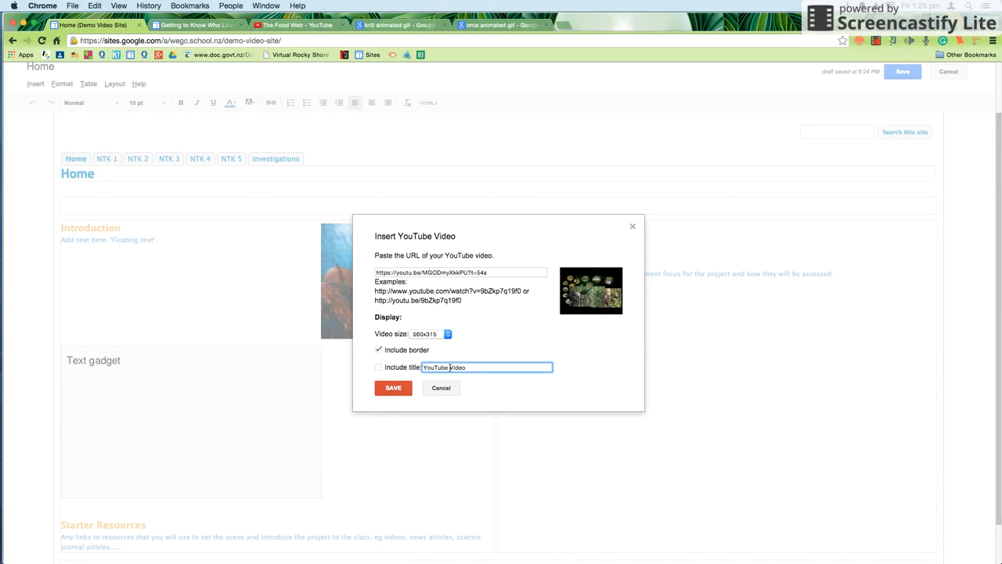
{"action": "left_click_drag", "start_coordinate": [470, 366], "coordinate": [422, 367]}
{"action": "key", "text": "BackSpace"}
{"action": "left_click", "coordinate": [393, 389]}
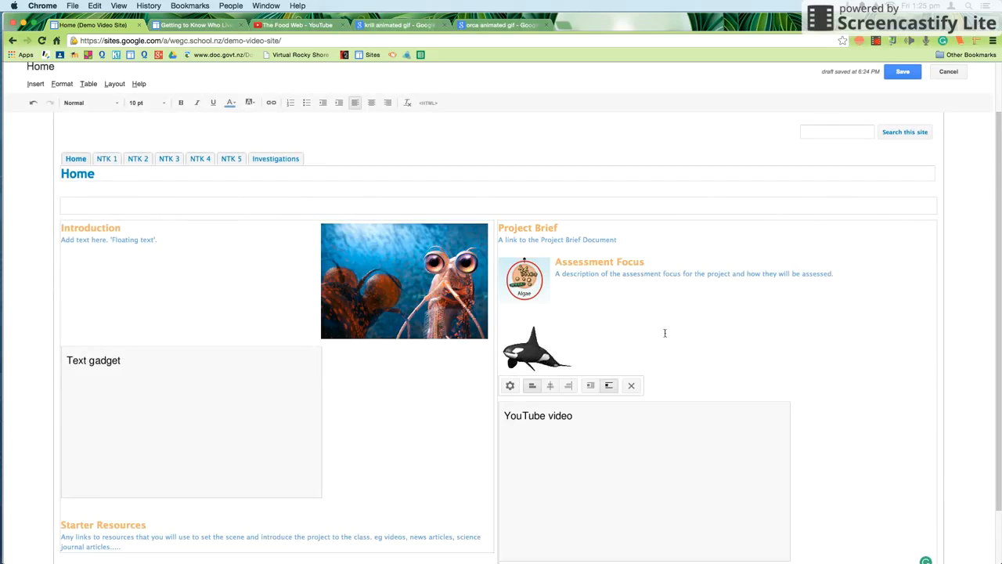
Center the YouTube video in the Project Brief column.
{"action": "scroll", "coordinate": [732, 324], "scroll_direction": "down", "scroll_amount": 2}
{"action": "left_click", "coordinate": [555, 325]}
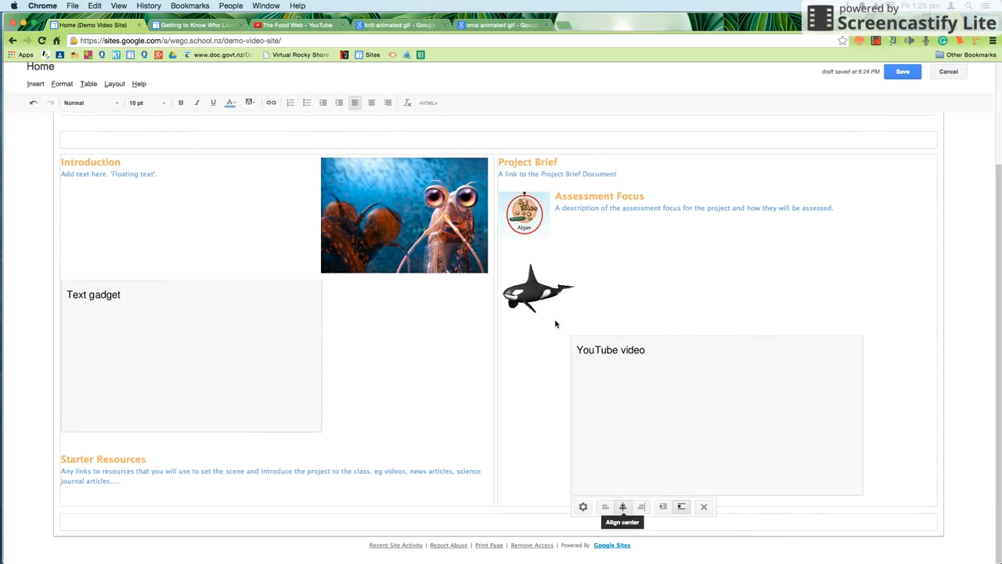
Align the YouTube video to the left of the Project Brief column with text wrapping on, and save the Home page.
{"action": "left_click", "coordinate": [609, 505]}
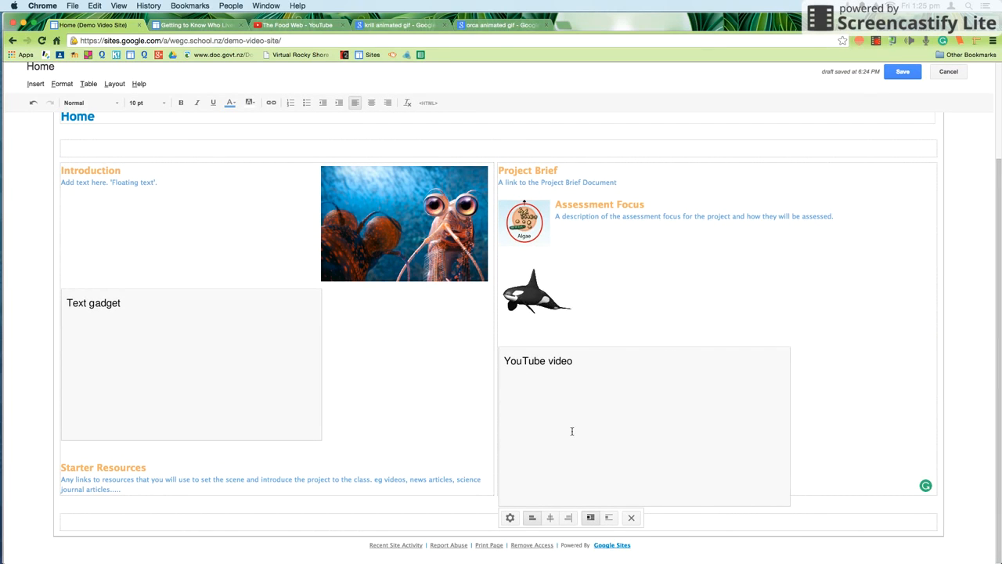
{"action": "left_click", "coordinate": [904, 77]}
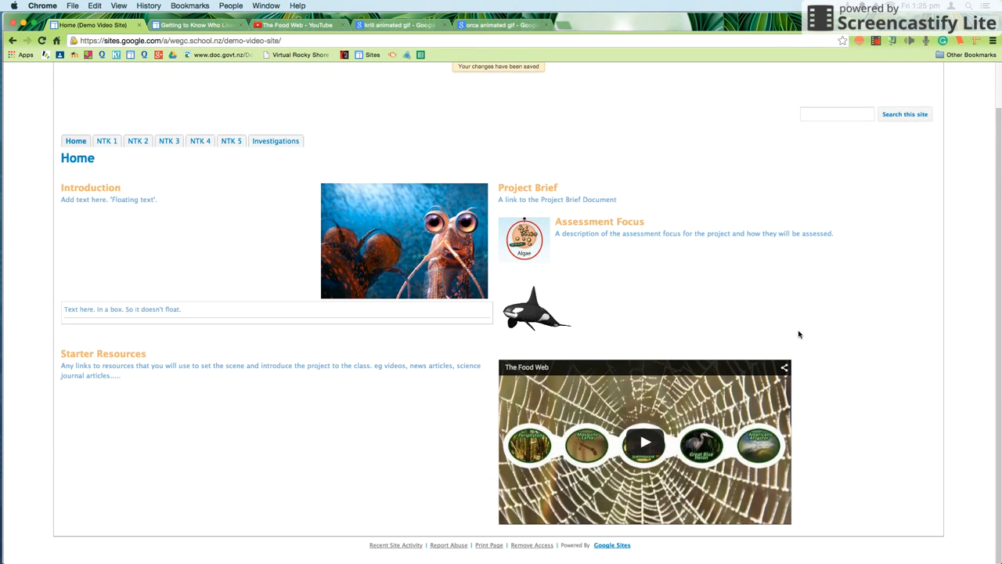
Test the embedded The Food Web video on the saved page by playing it briefly and pausing it.
{"action": "left_click", "coordinate": [653, 439]}
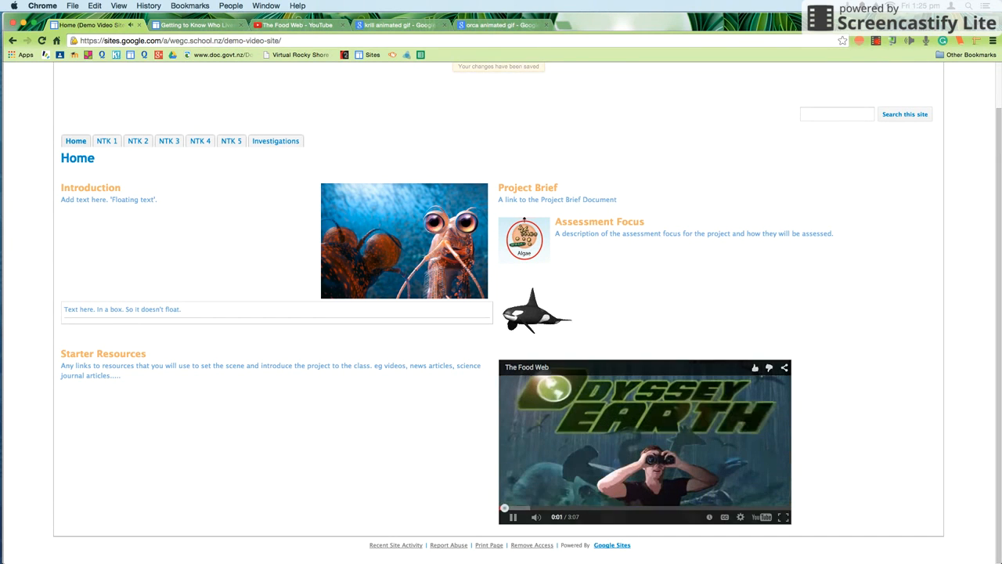
{"action": "left_click", "coordinate": [513, 517]}
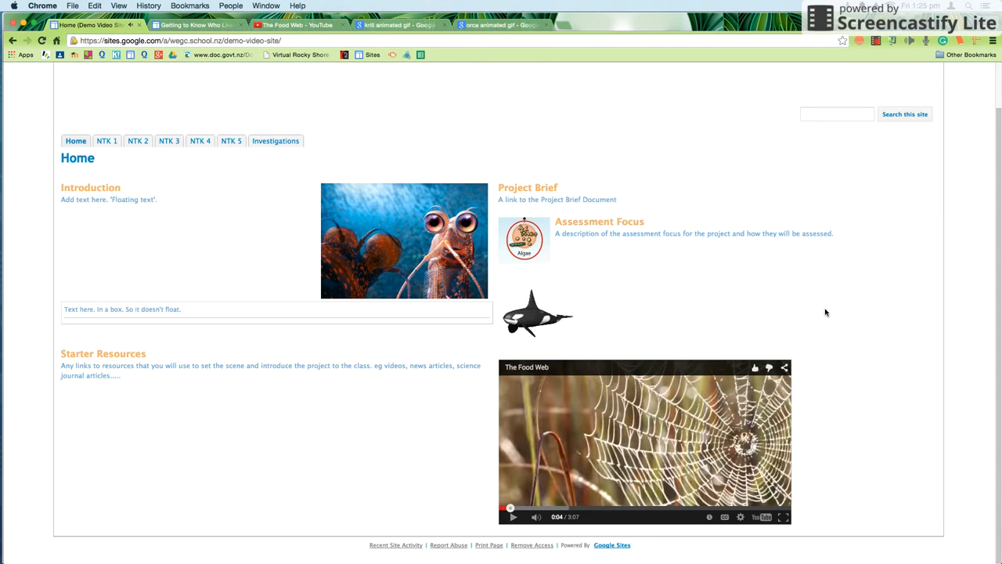
{"action": "scroll", "coordinate": [841, 267], "scroll_direction": "up", "scroll_amount": 2}
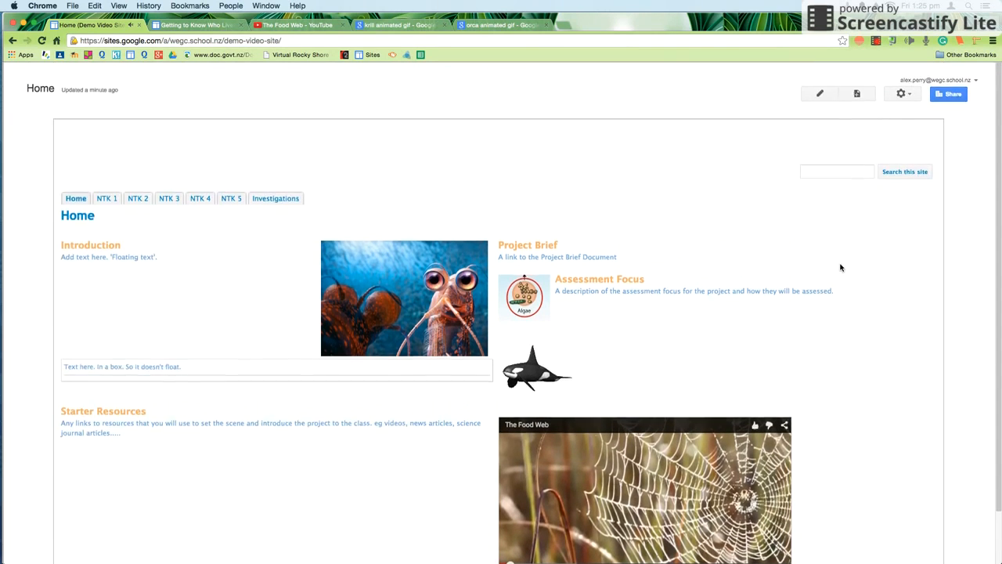
Open the Home page of the Kaitiaki o te Moana site and examine its embedded notes document, images and videos.
{"action": "left_click", "coordinate": [195, 24]}
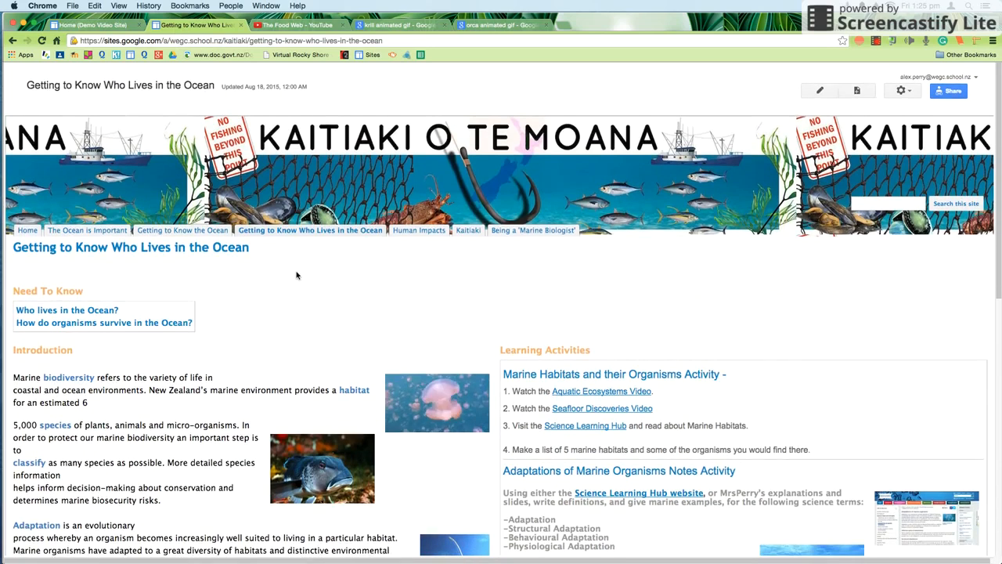
{"action": "left_click", "coordinate": [26, 227]}
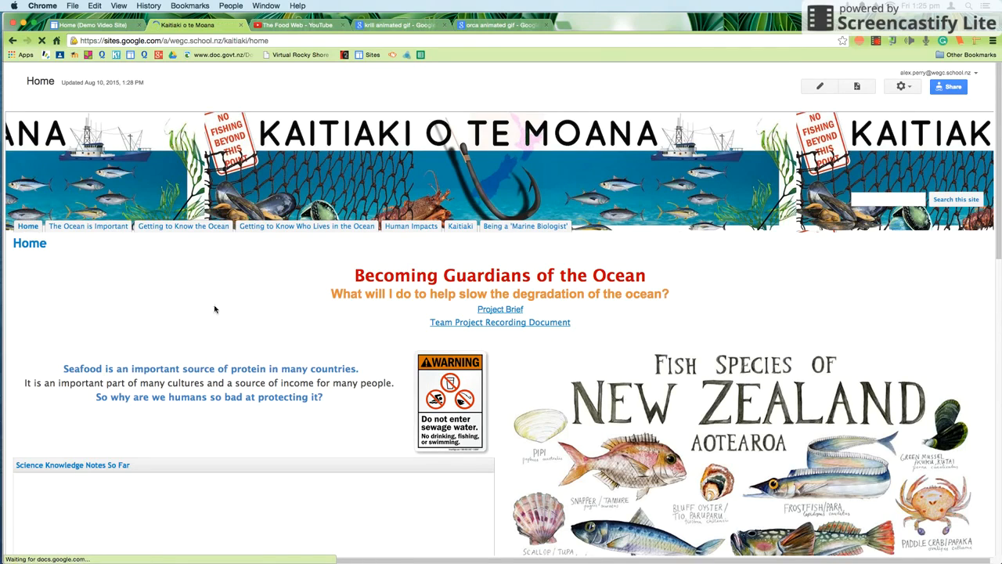
{"action": "scroll", "coordinate": [254, 308], "scroll_direction": "down", "scroll_amount": 3}
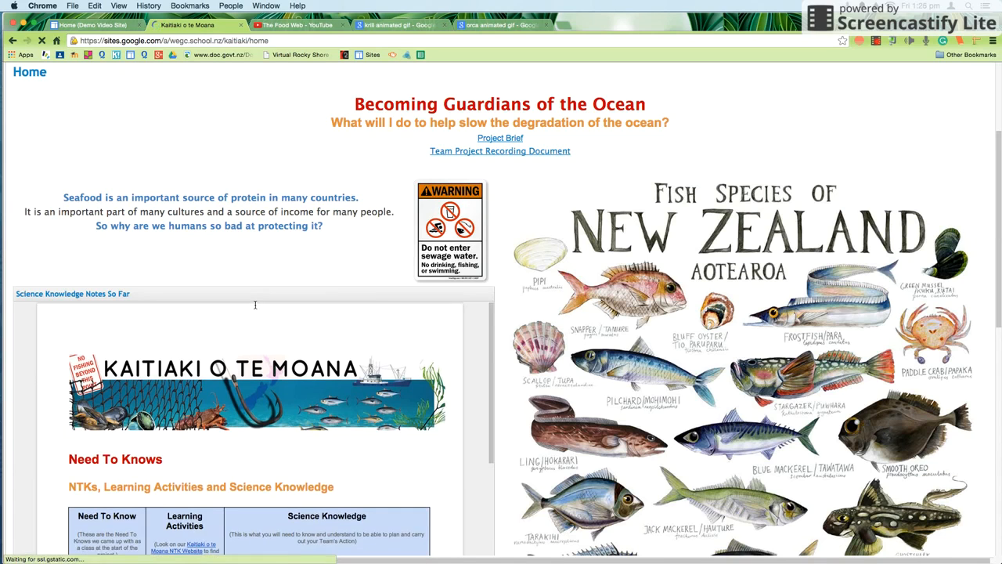
{"action": "scroll", "coordinate": [255, 307], "scroll_direction": "down", "scroll_amount": 1}
{"action": "scroll", "coordinate": [529, 354], "scroll_direction": "down", "scroll_amount": 1}
{"action": "scroll", "coordinate": [529, 355], "scroll_direction": "down", "scroll_amount": 3}
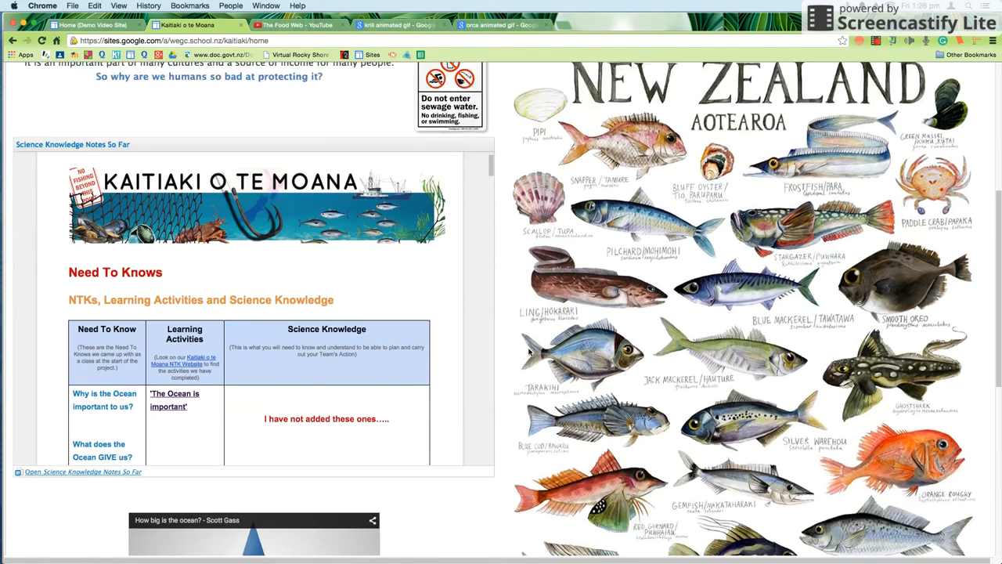
{"action": "scroll", "coordinate": [428, 308], "scroll_direction": "up", "scroll_amount": 2}
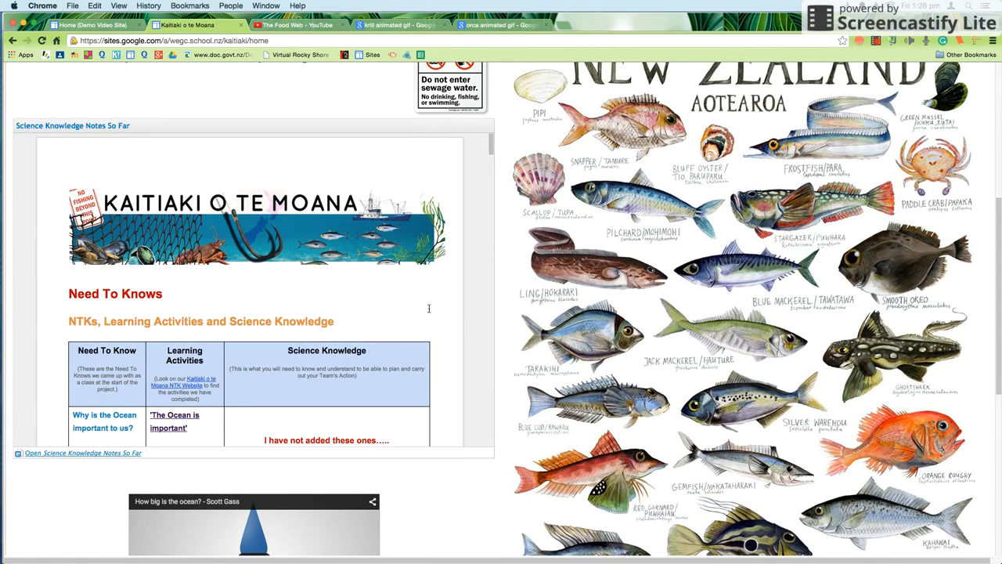
{"action": "scroll", "coordinate": [428, 307], "scroll_direction": "down", "scroll_amount": 5}
{"action": "scroll", "coordinate": [428, 308], "scroll_direction": "down", "scroll_amount": 10}
{"action": "scroll", "coordinate": [428, 308], "scroll_direction": "down", "scroll_amount": 10}
{"action": "scroll", "coordinate": [428, 308], "scroll_direction": "up", "scroll_amount": 20}
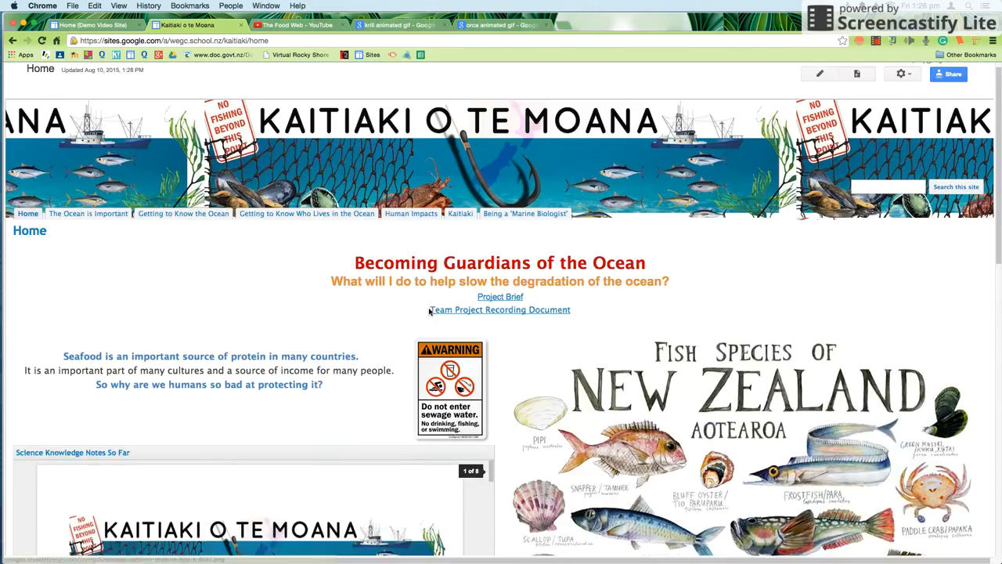
{"action": "scroll", "coordinate": [429, 311], "scroll_direction": "up", "scroll_amount": 2}
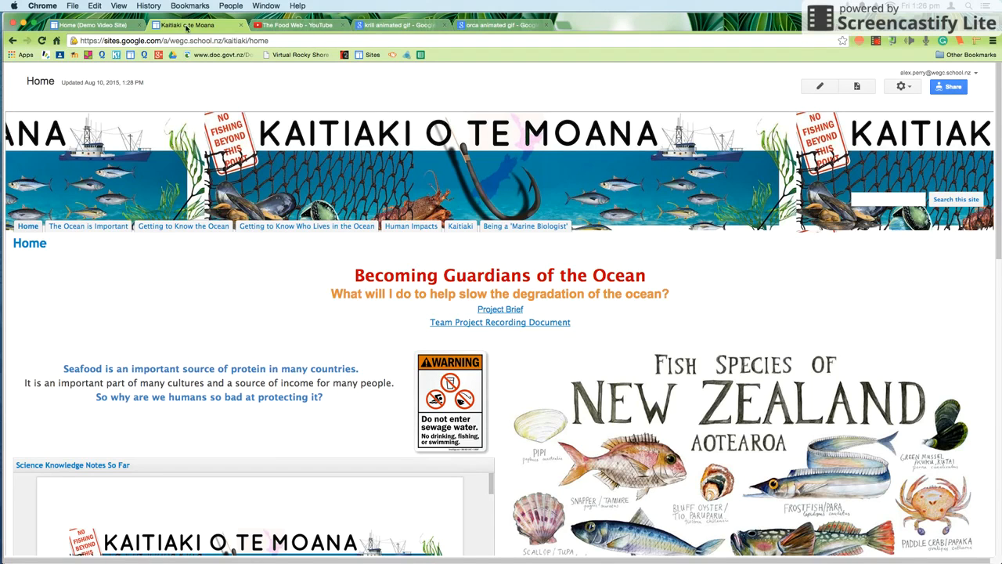
Return to the Demo Video Site, edit its Home page and add blank lines below the YouTube video in the Project Brief column.
{"action": "left_click", "coordinate": [84, 26]}
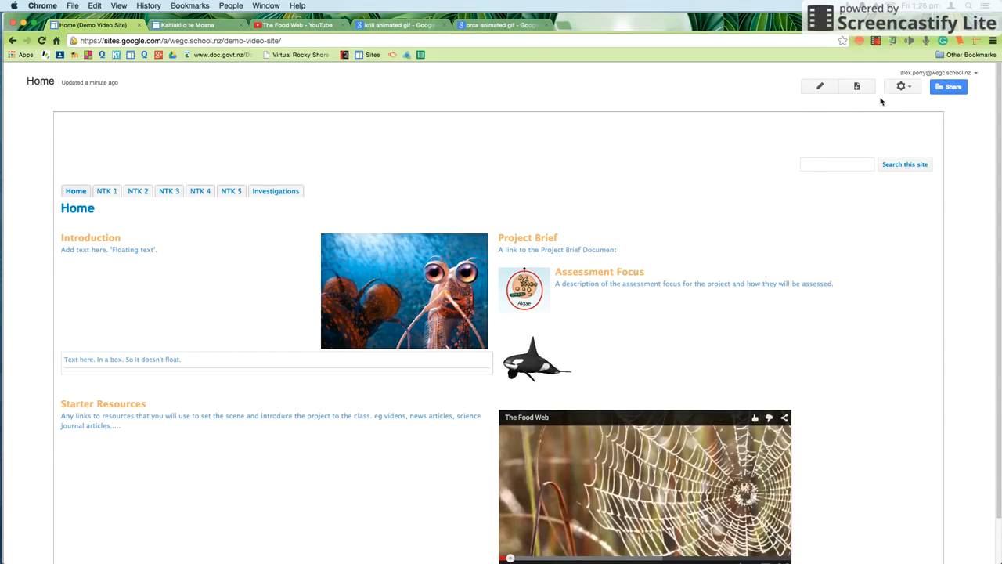
{"action": "left_click", "coordinate": [818, 87]}
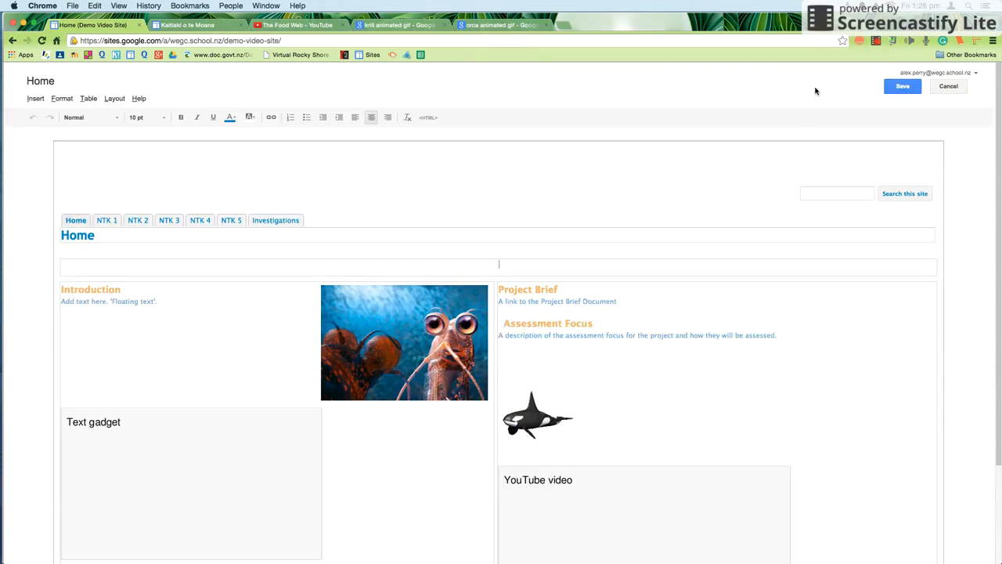
{"action": "scroll", "coordinate": [669, 163], "scroll_direction": "down", "scroll_amount": 3}
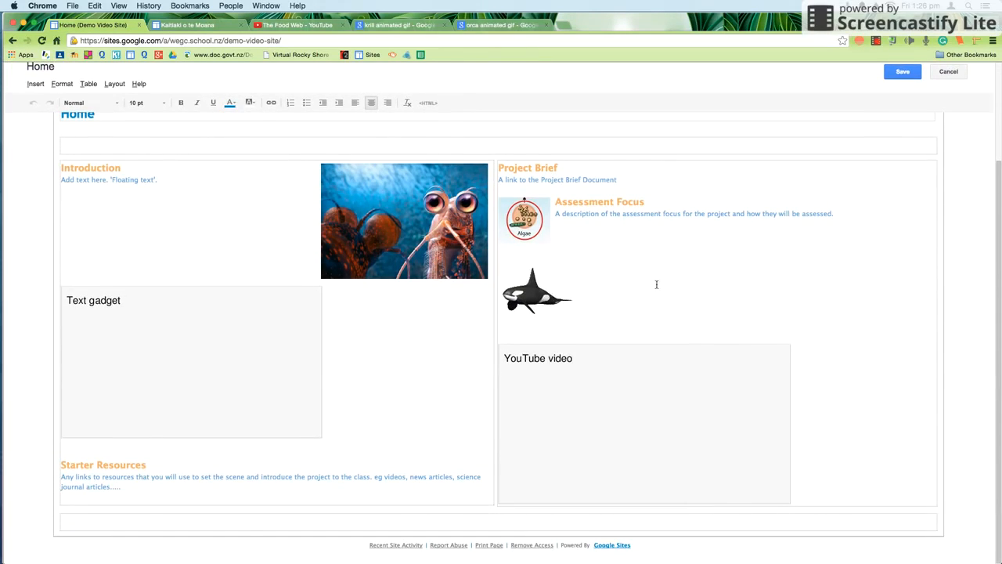
{"action": "left_click", "coordinate": [846, 426]}
{"action": "key", "text": "BackSpace"}
{"action": "key", "text": "Return"}
{"action": "key", "text": "Return"}
{"action": "key", "text": "Return"}
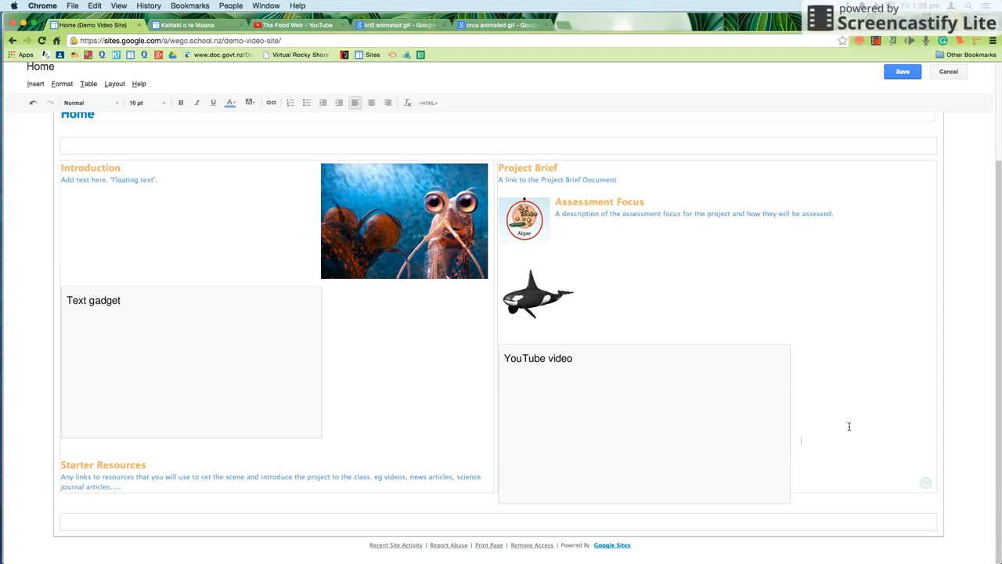
{"action": "key", "text": "Return"}
{"action": "key", "text": "Return"}
{"action": "key", "text": "Return"}
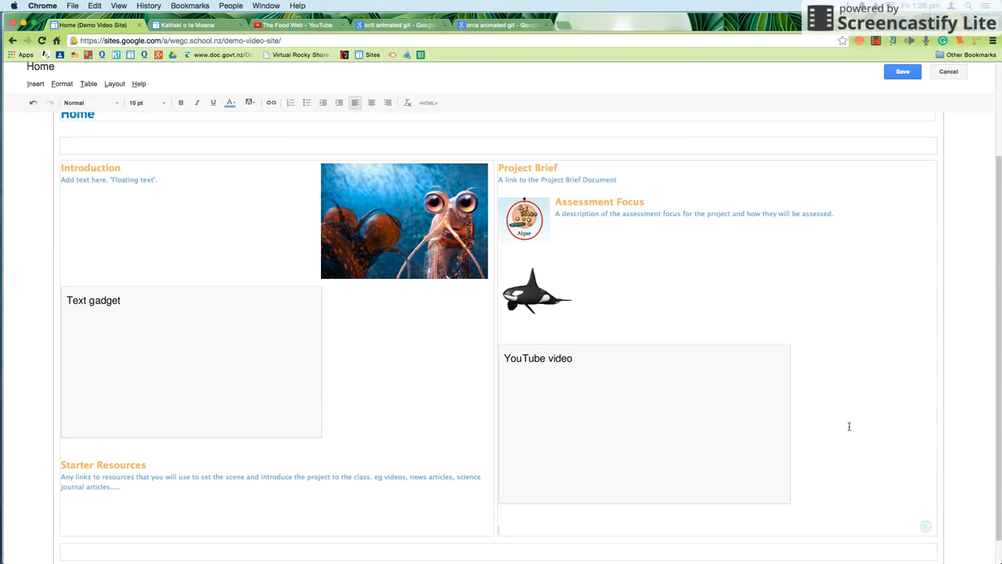
Choose the Drive presentation Project Team Session 19/8/15 for insertion below the YouTube video.
{"action": "left_click", "coordinate": [35, 84]}
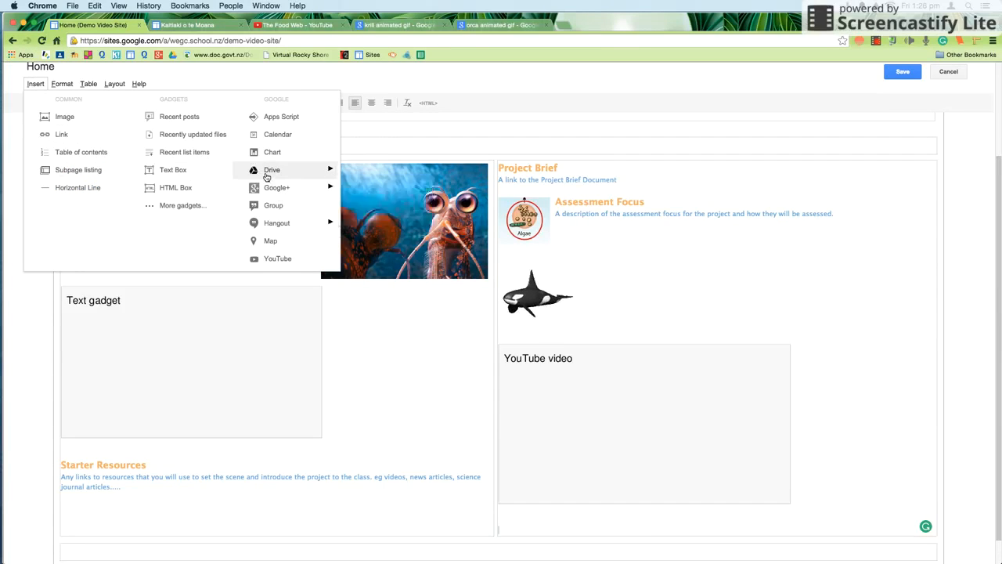
{"action": "mouse_move", "coordinate": [265, 175]}
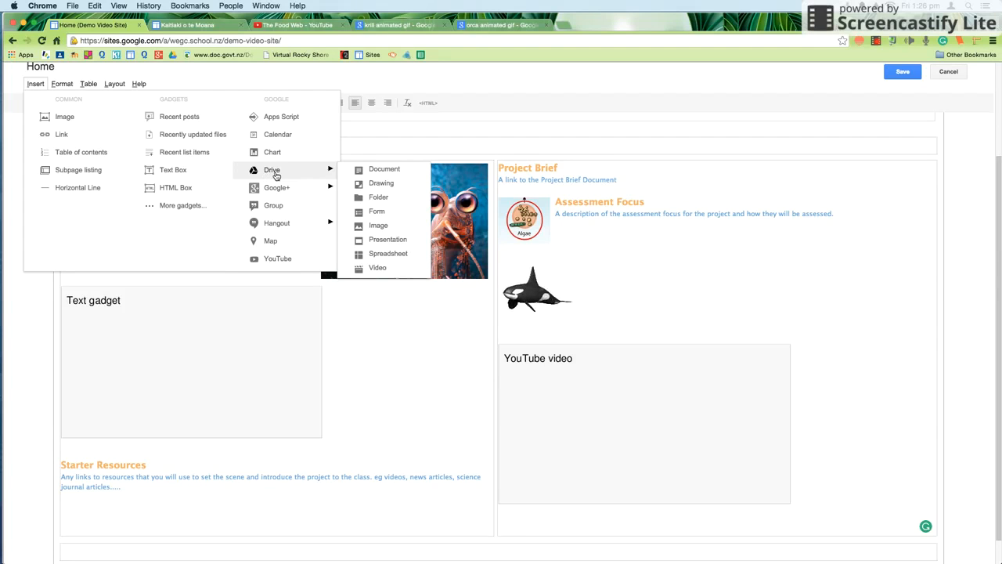
{"action": "left_click", "coordinate": [369, 239]}
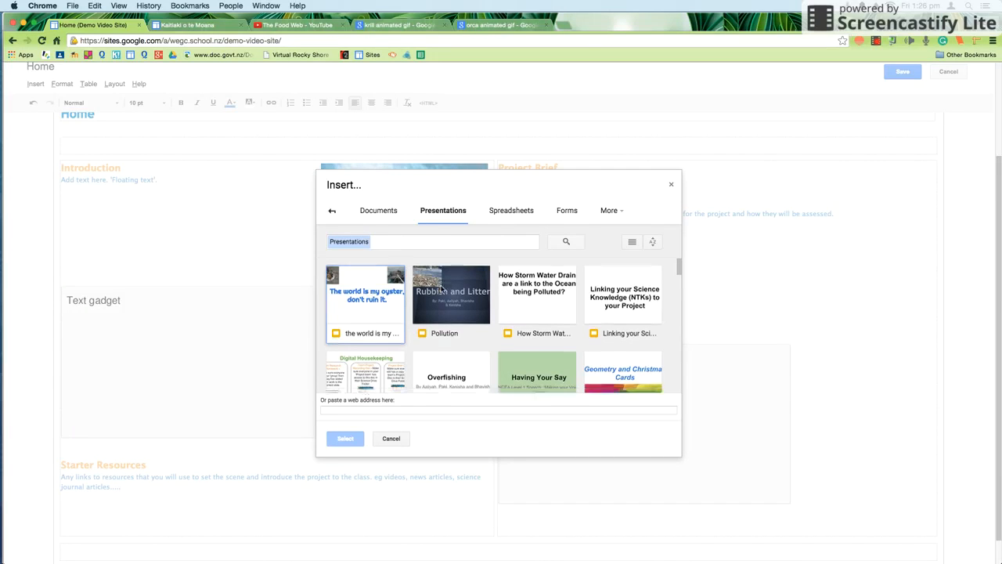
{"action": "scroll", "coordinate": [441, 290], "scroll_direction": "down", "scroll_amount": 3}
{"action": "scroll", "coordinate": [441, 289], "scroll_direction": "up", "scroll_amount": 1}
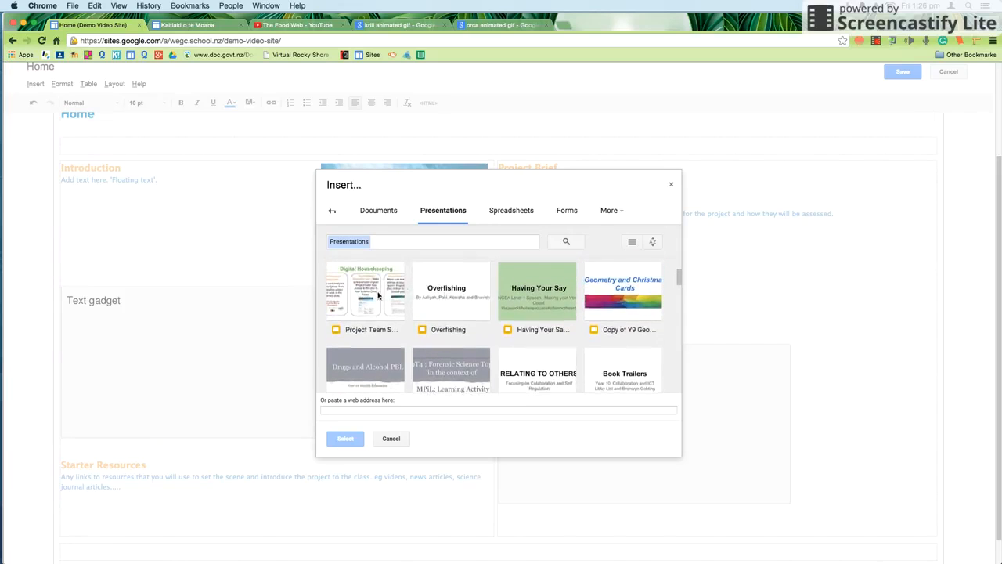
{"action": "left_click", "coordinate": [378, 293]}
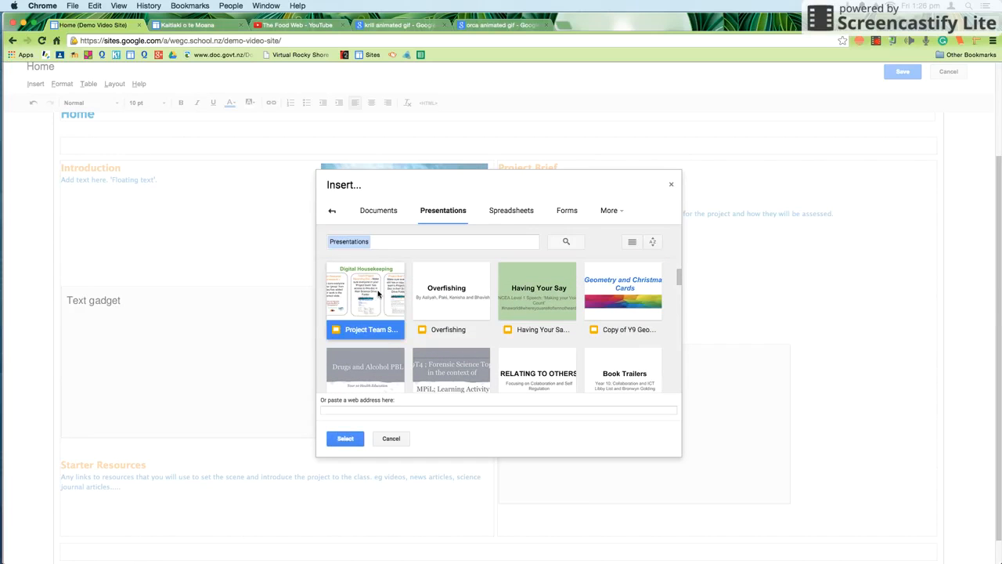
{"action": "left_click", "coordinate": [344, 439]}
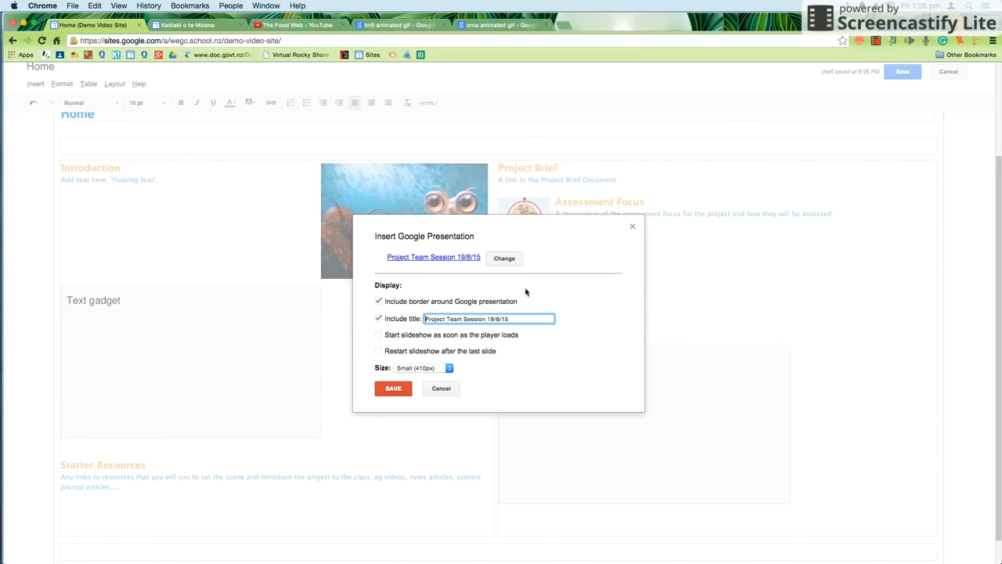
Insert the presentation untitled at Medium (555px), starting as soon as the player loads and restarting after the last slide, and save the Home page.
{"action": "left_click", "coordinate": [378, 320]}
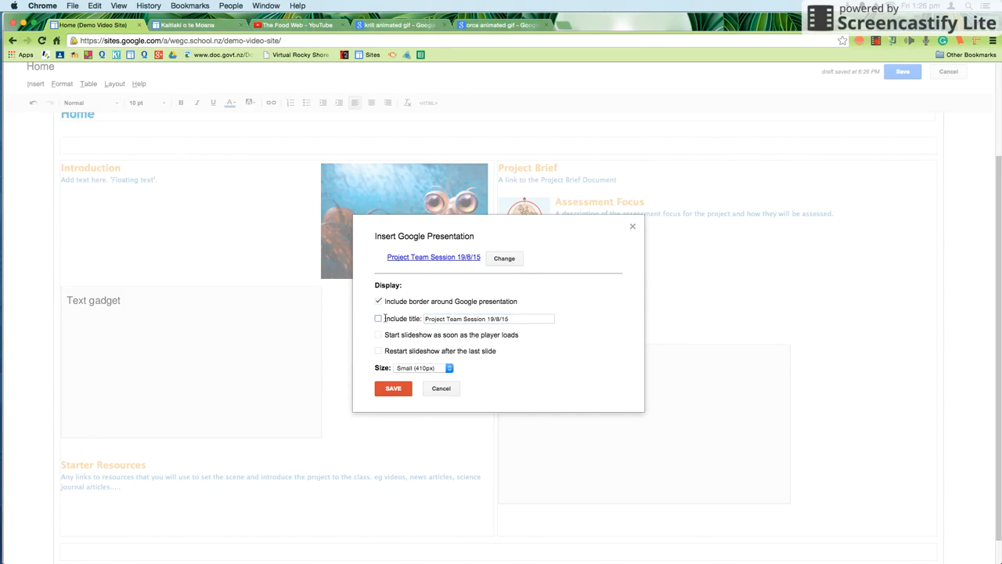
{"action": "left_click", "coordinate": [449, 368]}
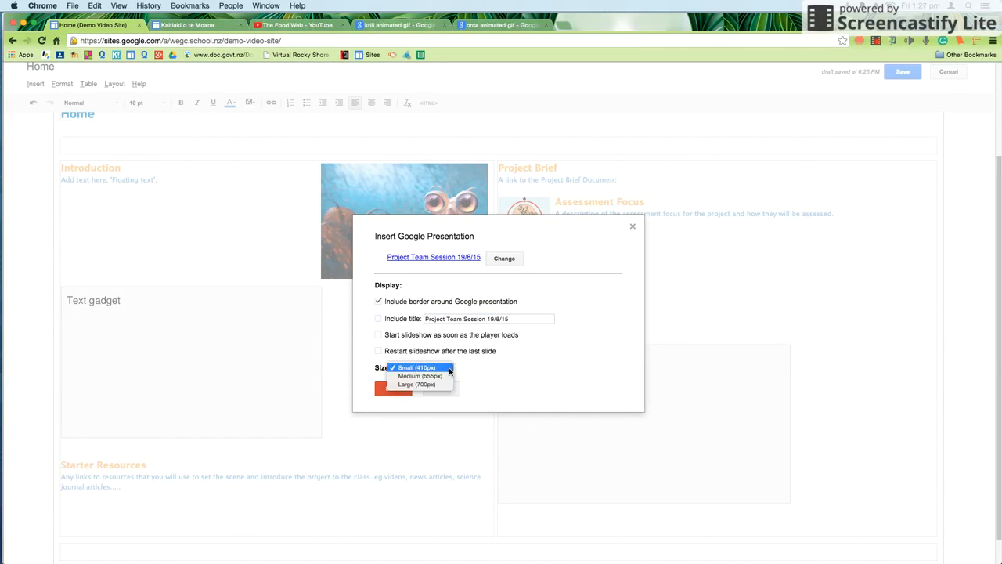
{"action": "left_click", "coordinate": [442, 377]}
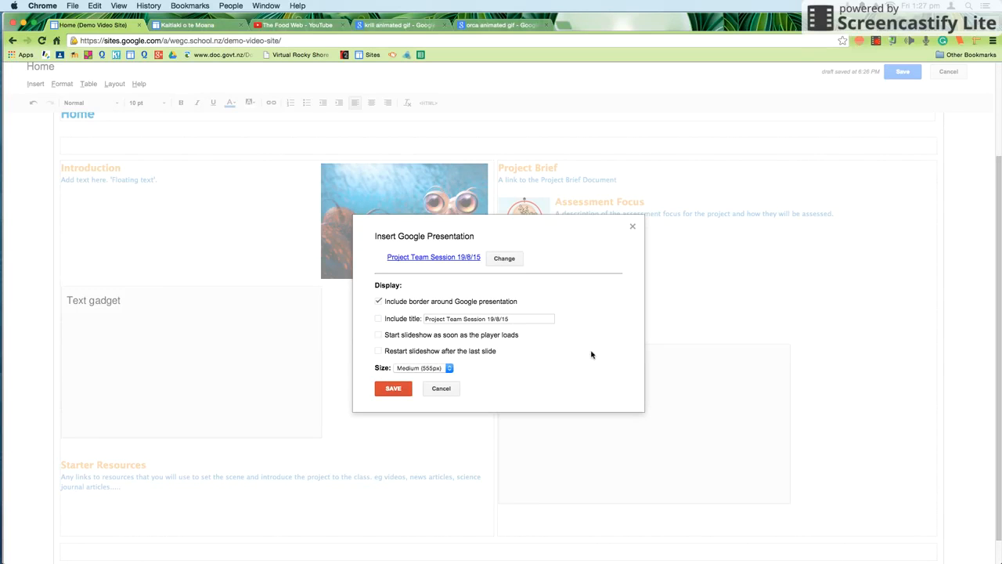
{"action": "left_click", "coordinate": [378, 335]}
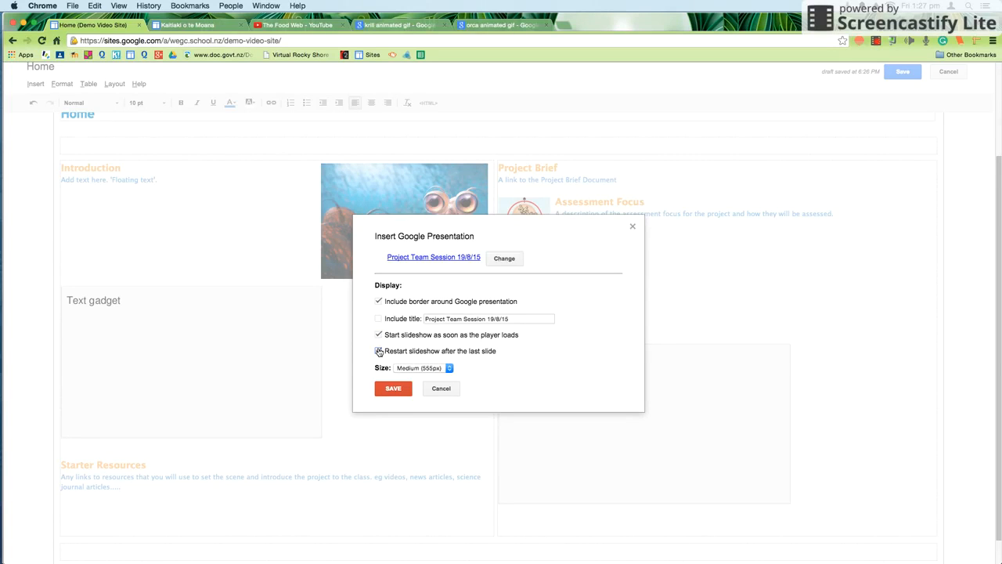
{"action": "left_click", "coordinate": [391, 388]}
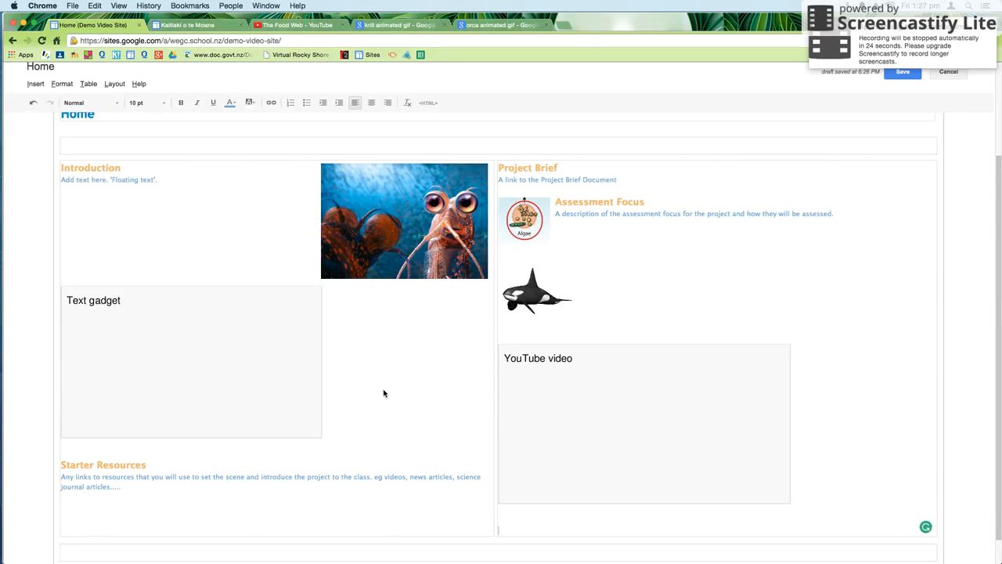
{"action": "scroll", "coordinate": [831, 429], "scroll_direction": "down", "scroll_amount": 3}
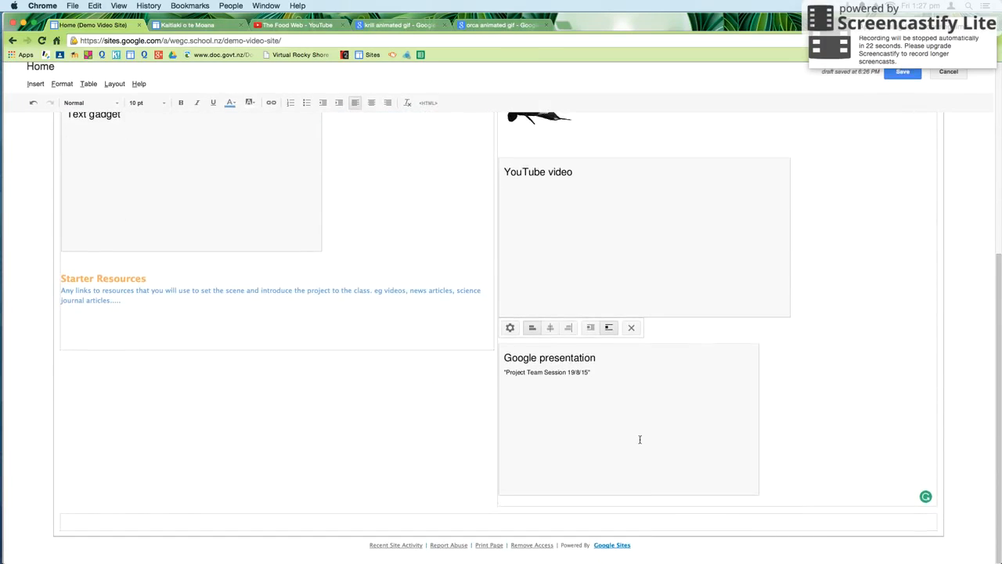
{"action": "left_click", "coordinate": [902, 74]}
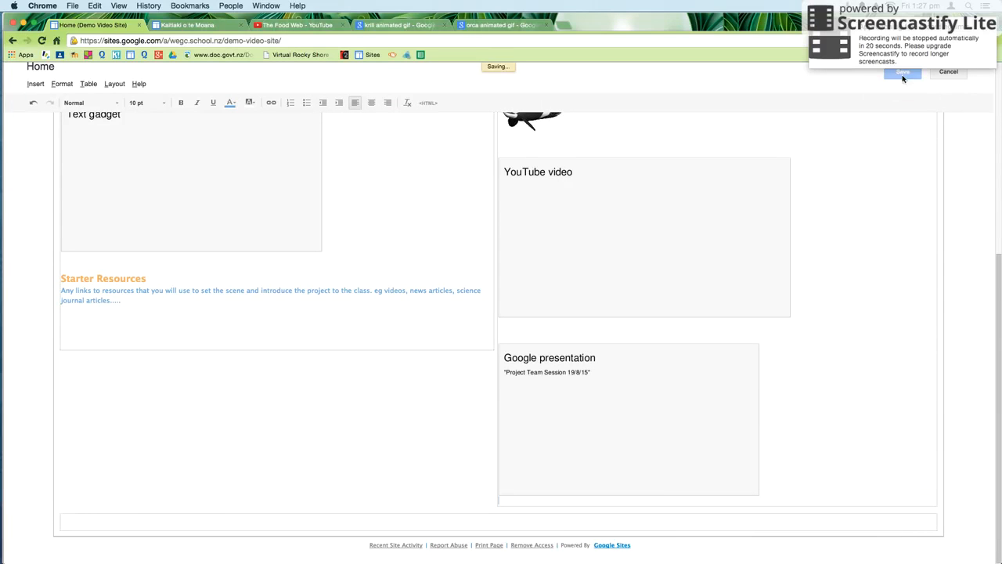